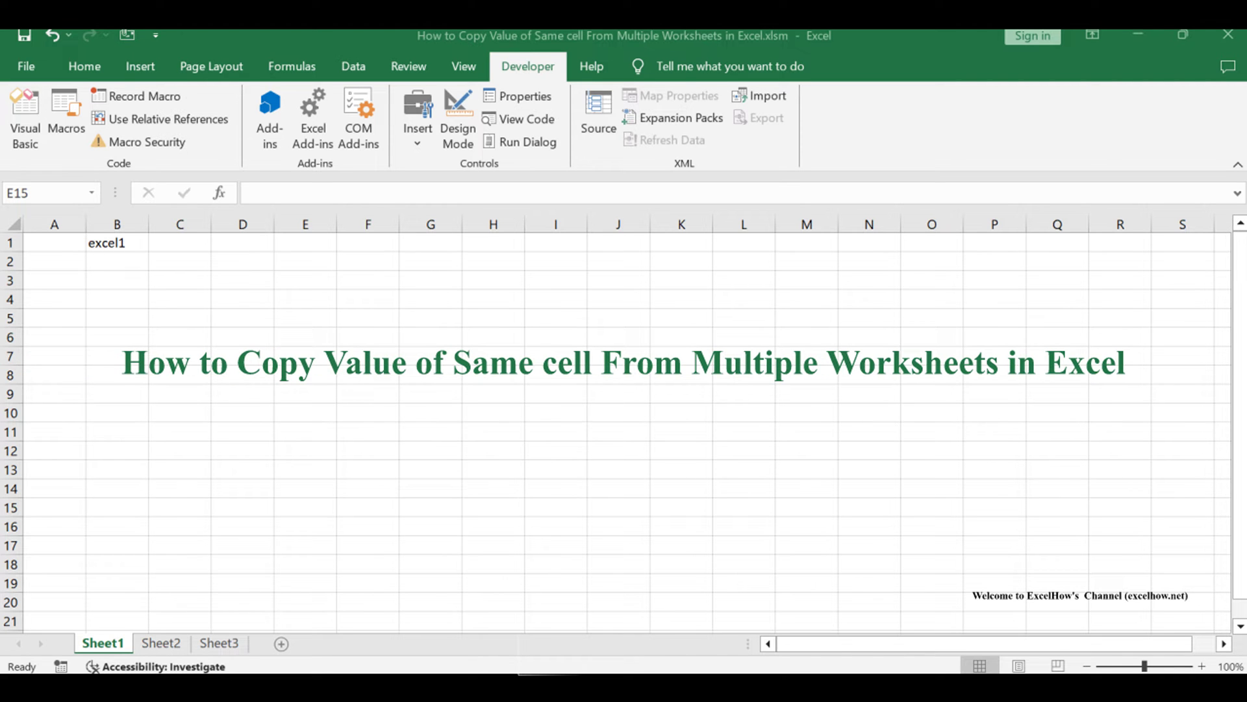
Switch from Sheet3 to Sheet2
key(ctrl+Page_Down)
key(ctrl+Page_Down)
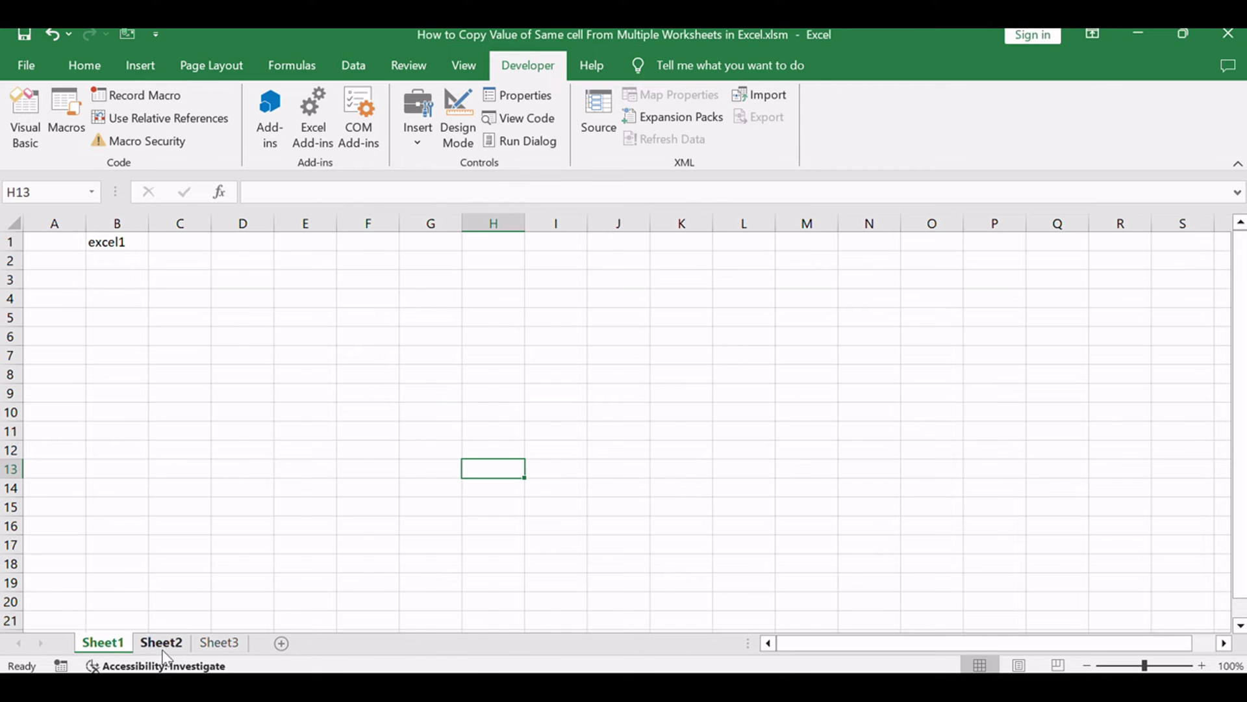
click(185, 641)
click(375, 387)
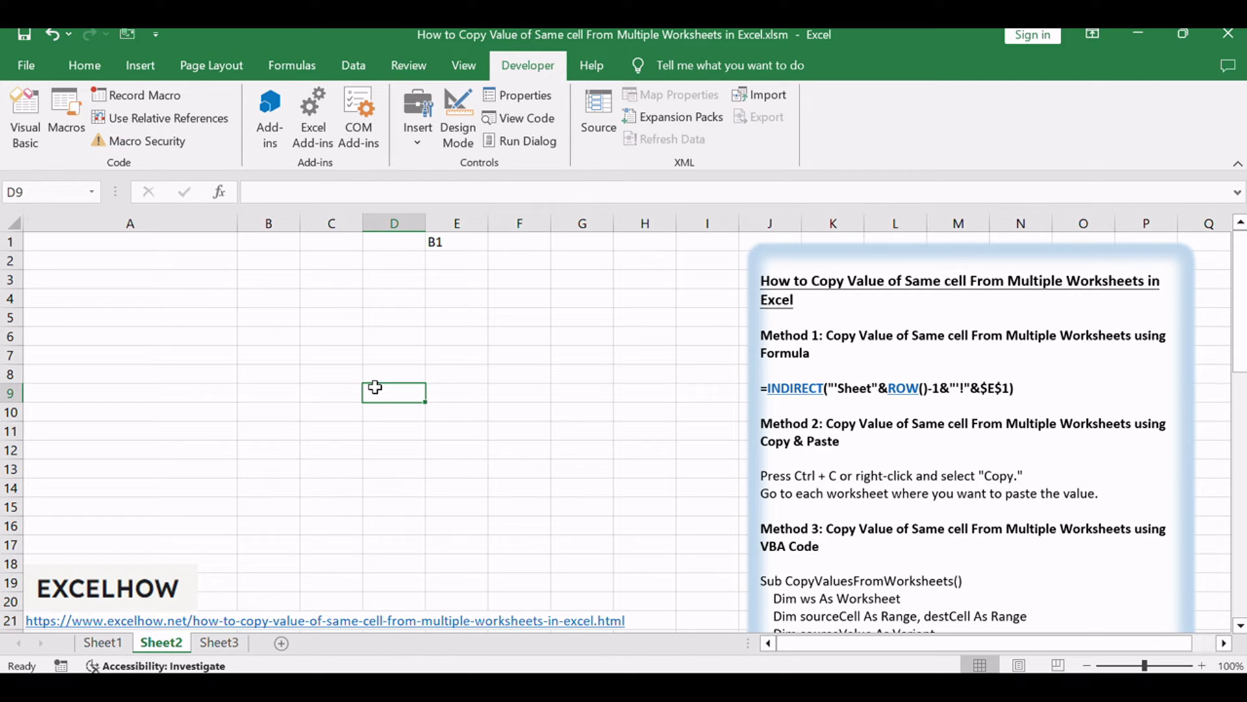
Highlight the INDIRECT formula in the instructions text box, then select E1 holding B1
click(1006, 371)
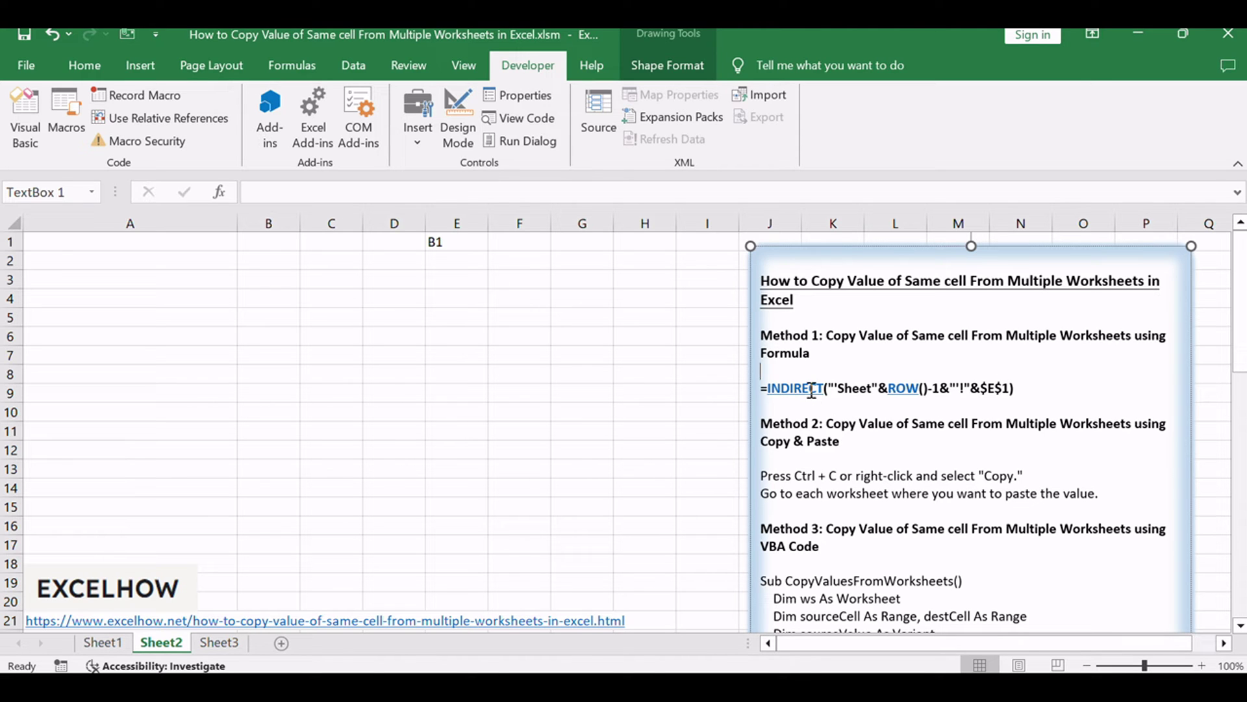
drag(790, 387, 1036, 388)
click(1054, 384)
click(348, 355)
click(432, 239)
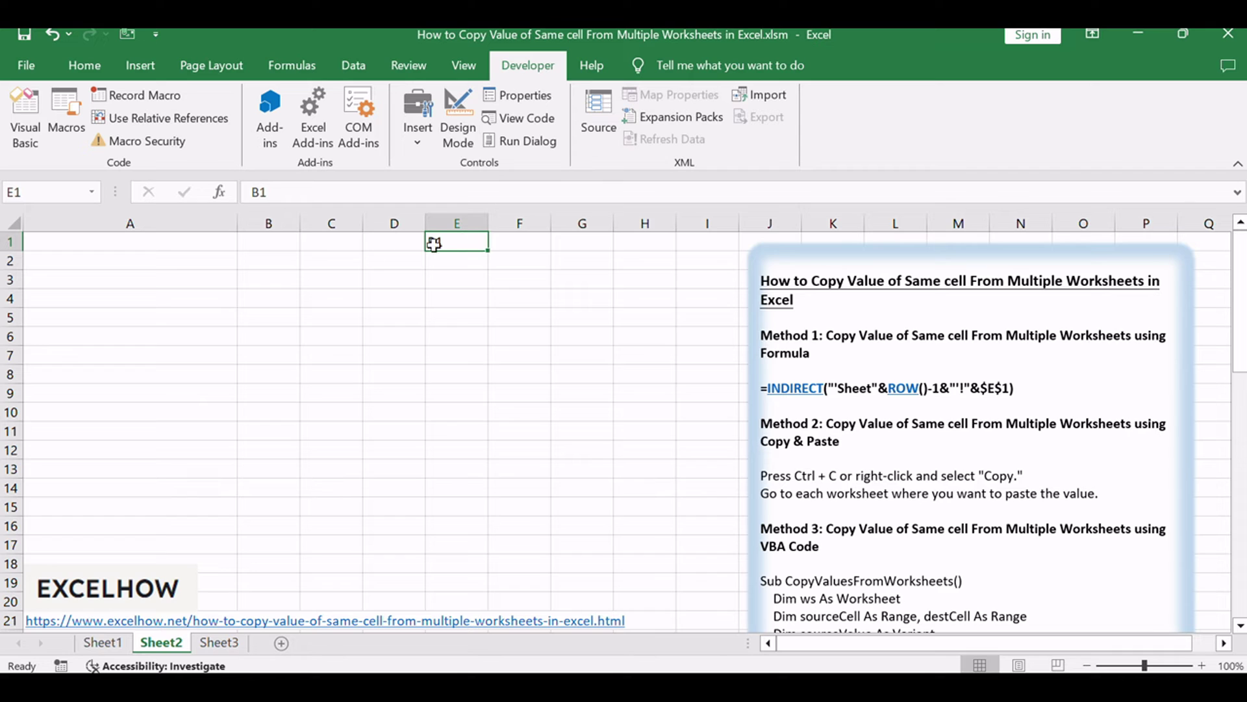
Enter =INDIRECT("'Sheet"&ROW()-1&"'!"&$E$1) in B1, fill it down to B4, and check the results
click(268, 243)
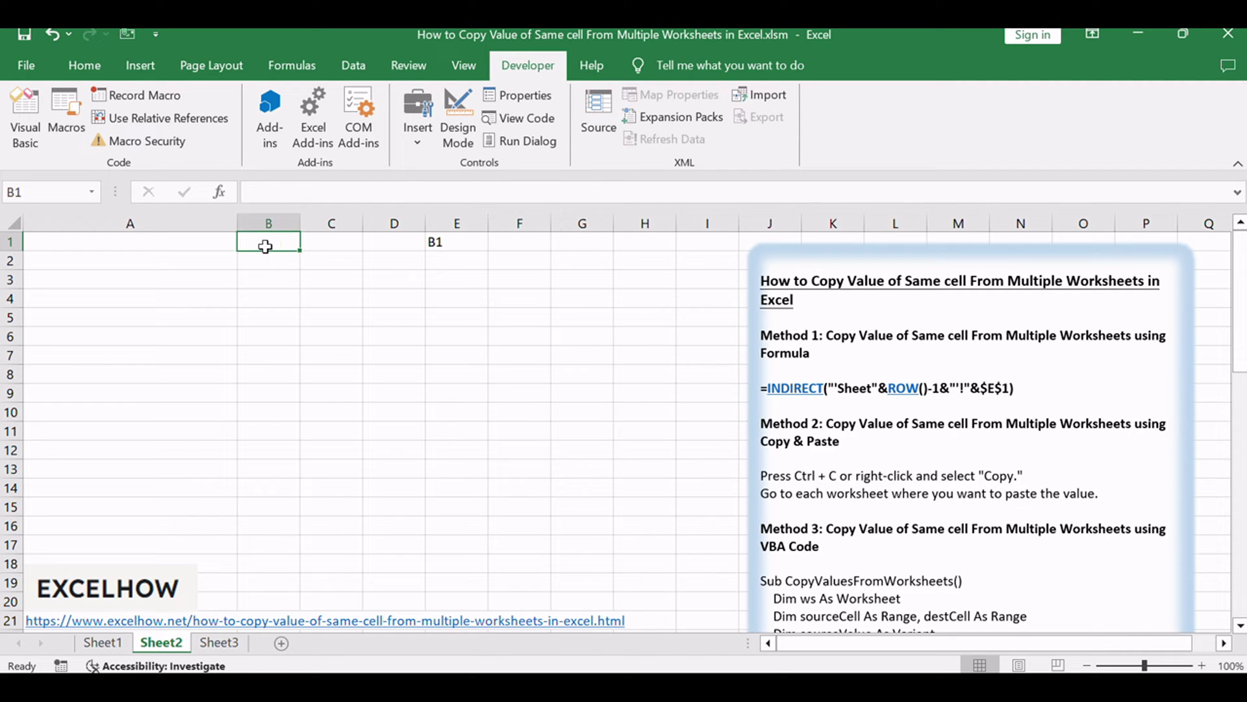
double_click(266, 247)
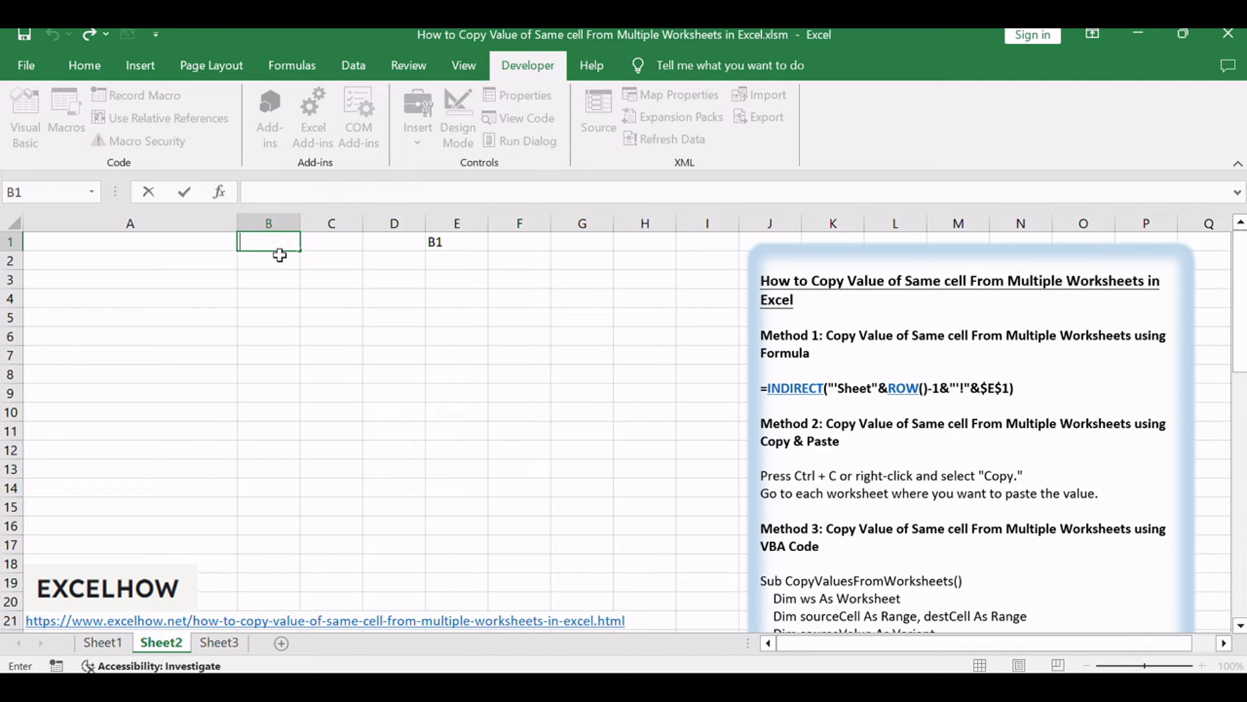
text(=INDIRECT("'Sheet"&ROW()-1&"'!"&$E$1))
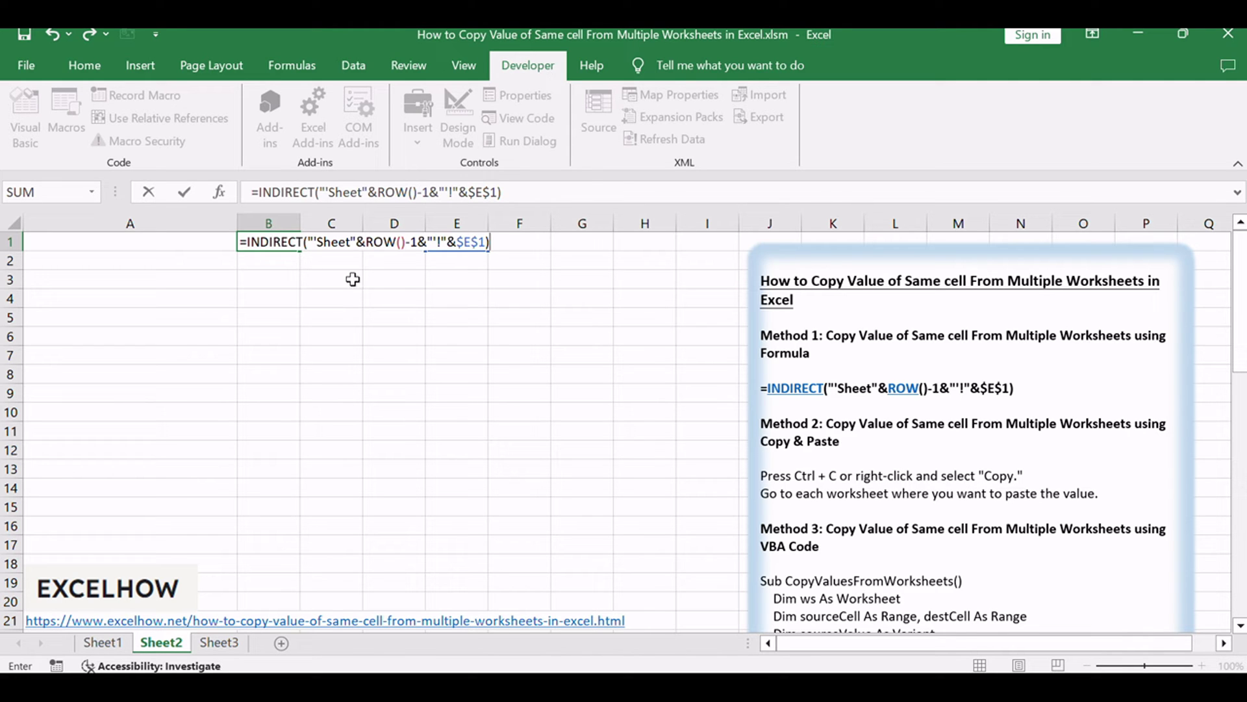
key(Return)
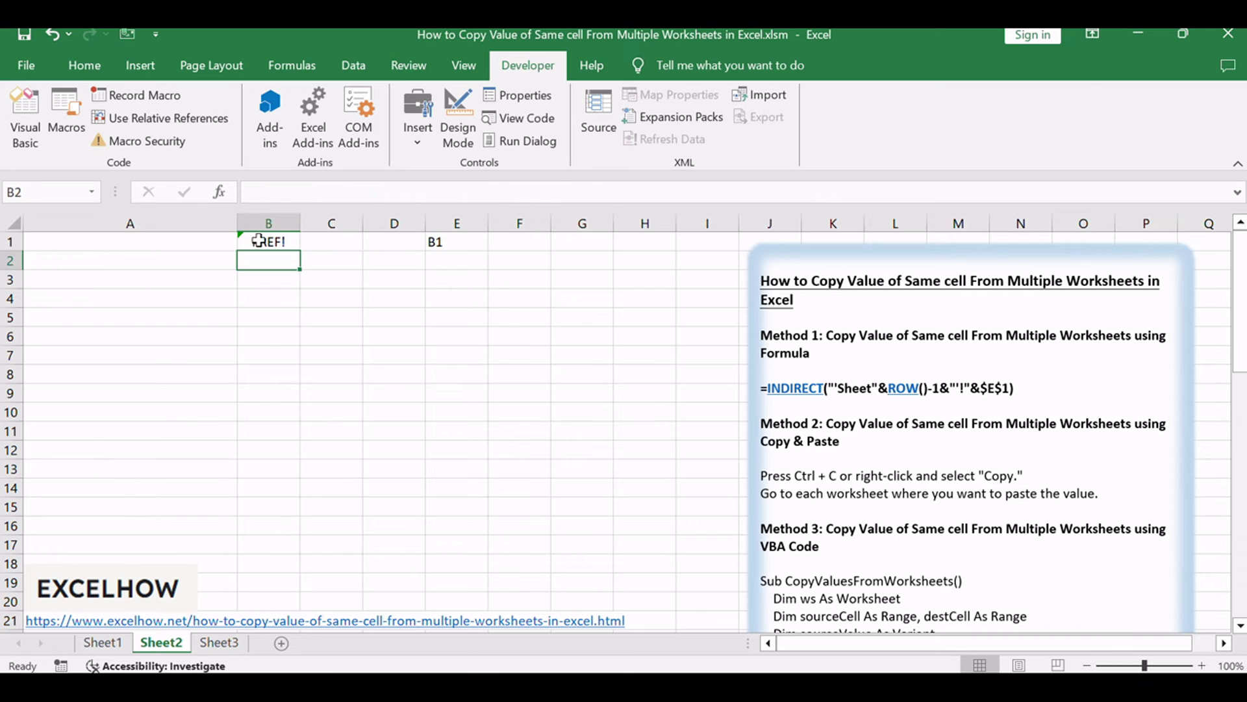
click(263, 241)
drag(298, 251, 299, 300)
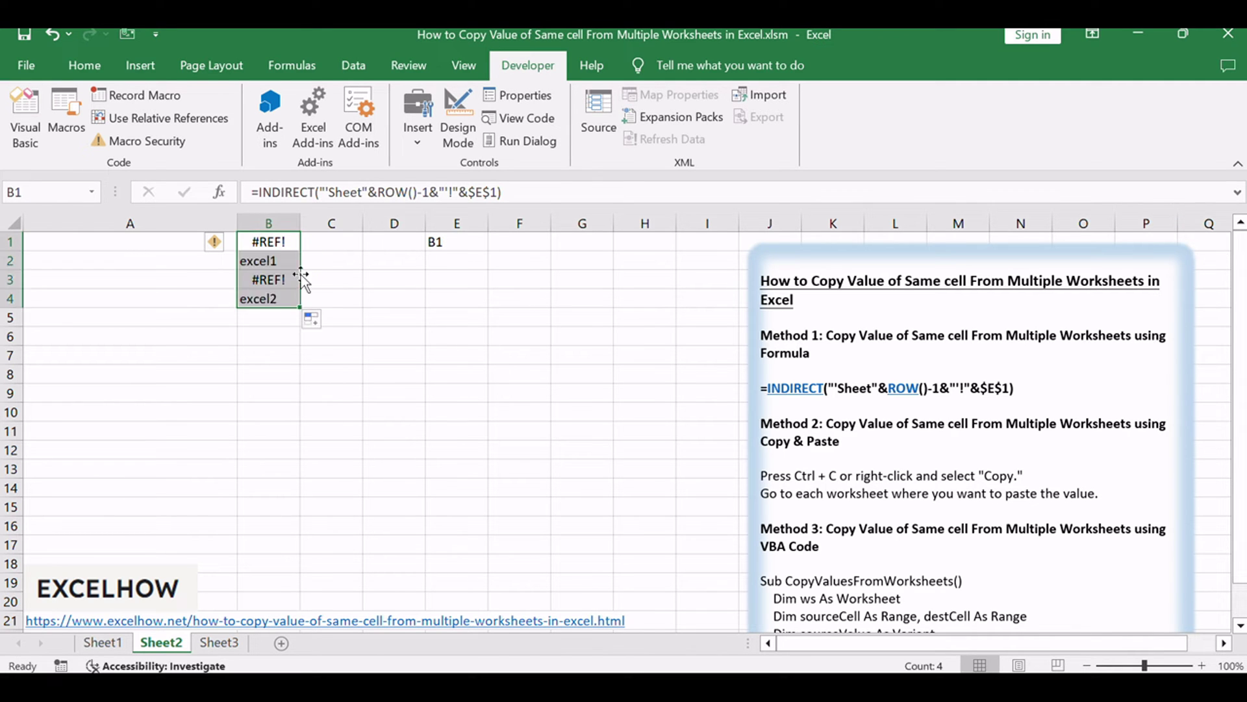
click(278, 260)
click(281, 303)
click(288, 262)
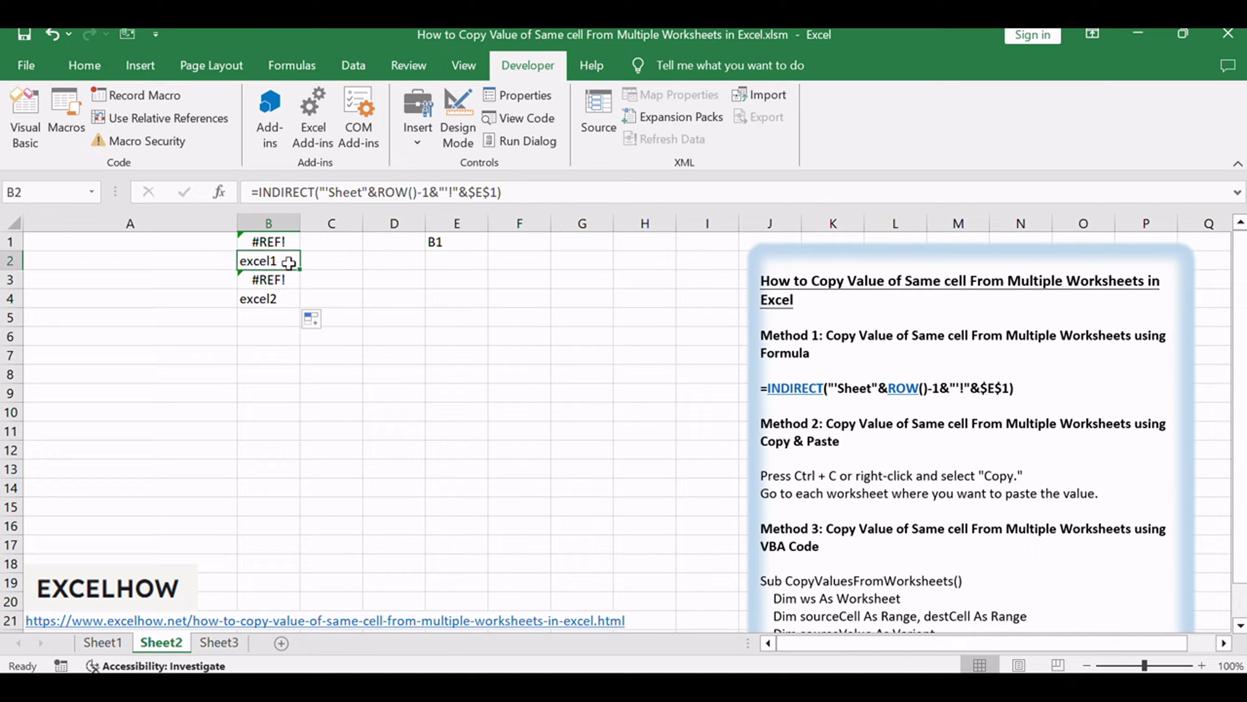
click(285, 298)
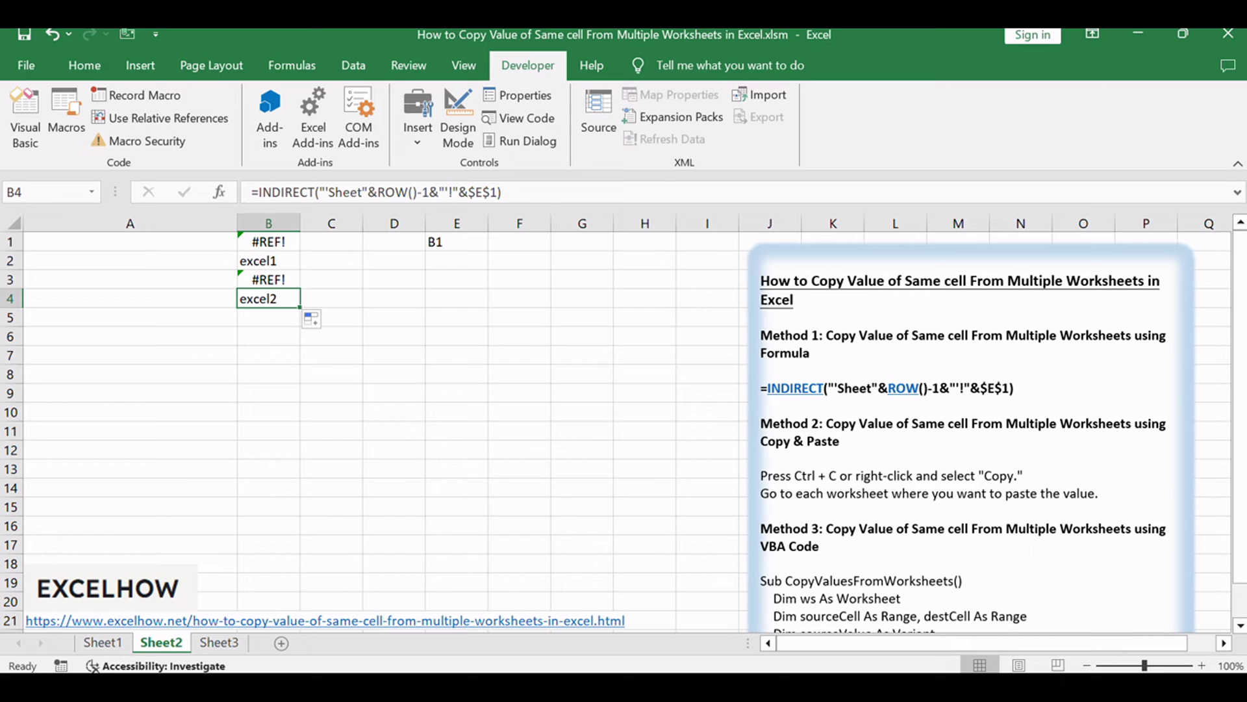
Compare the B1 values on Sheet1 and Sheet3 with Sheet2's excel1 and excel2 results
click(102, 642)
click(122, 242)
click(219, 642)
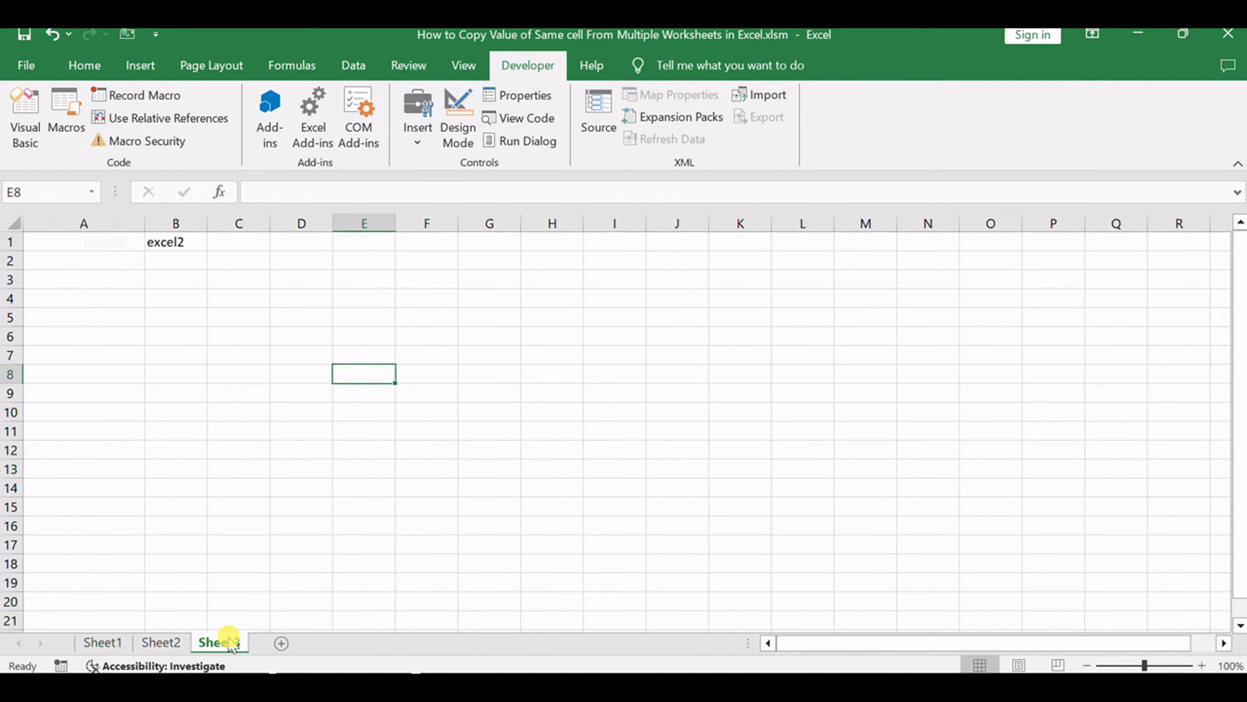
click(185, 241)
click(161, 642)
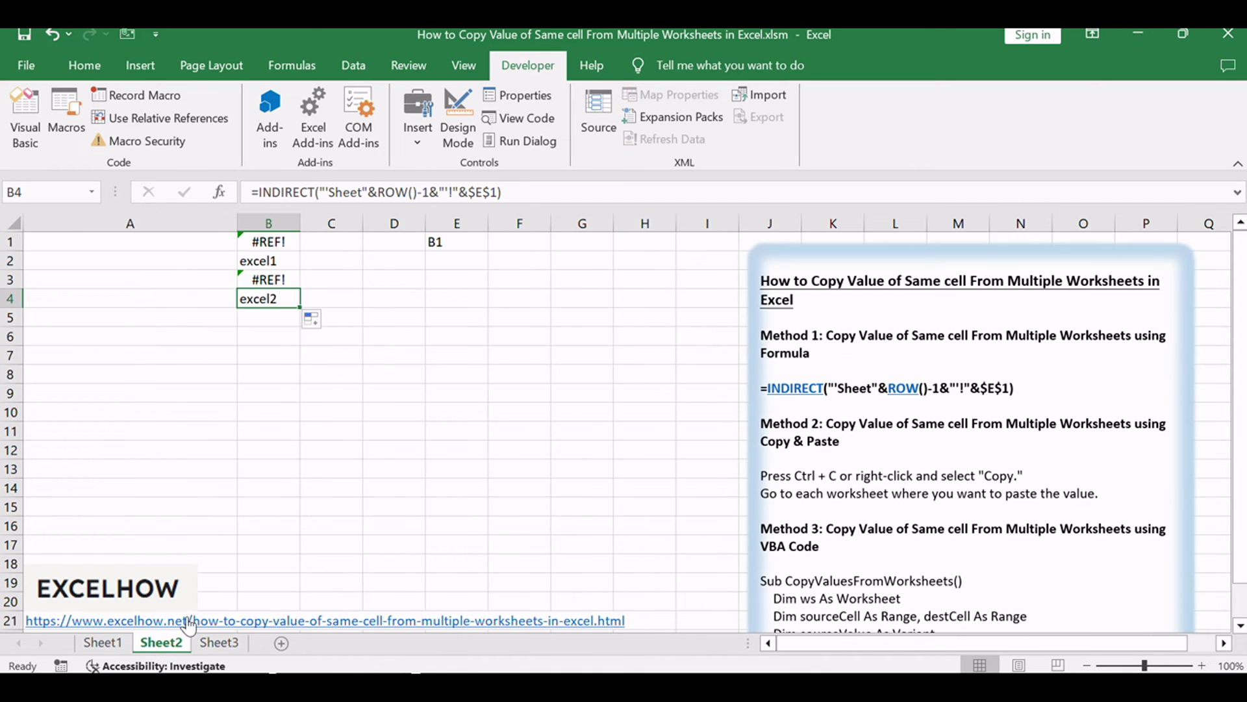
click(281, 261)
click(291, 303)
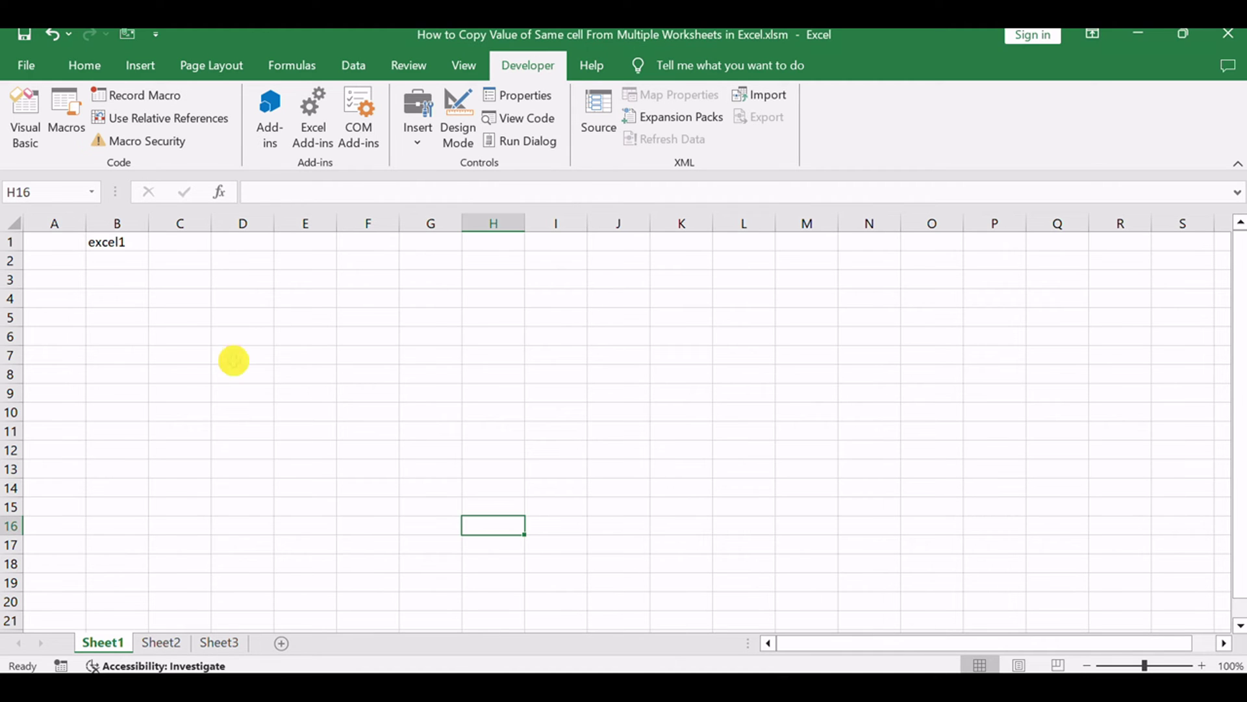
click(175, 642)
Highlight the Copy & Paste method heading in the instructions text
click(499, 540)
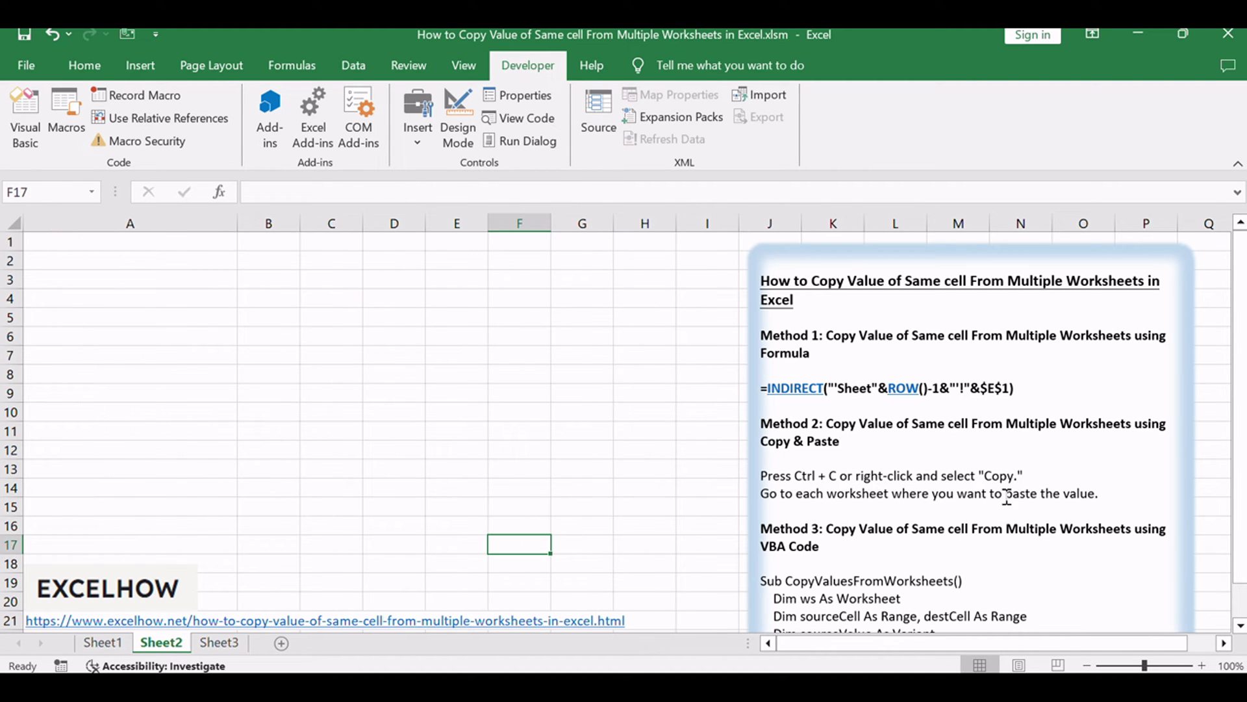
drag(761, 441, 842, 441)
click(512, 436)
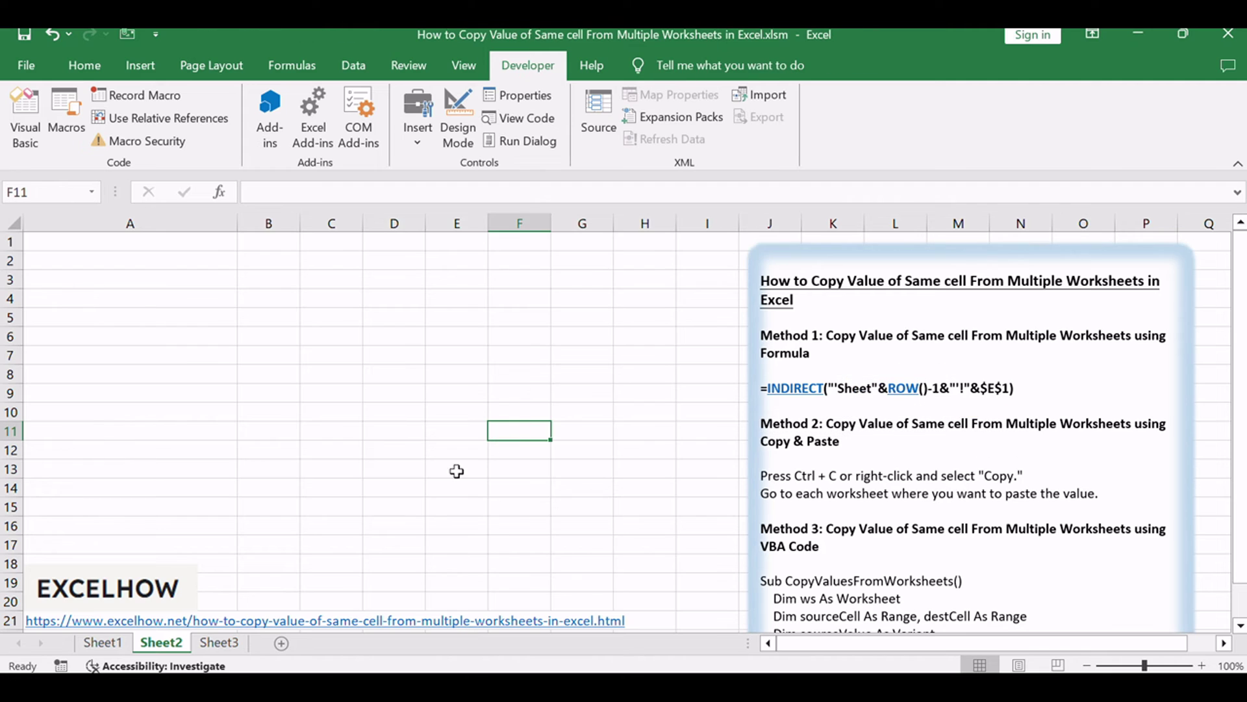
Copy excel1 from Sheet1's B1 into Sheet2's B1
click(110, 644)
click(376, 446)
click(126, 246)
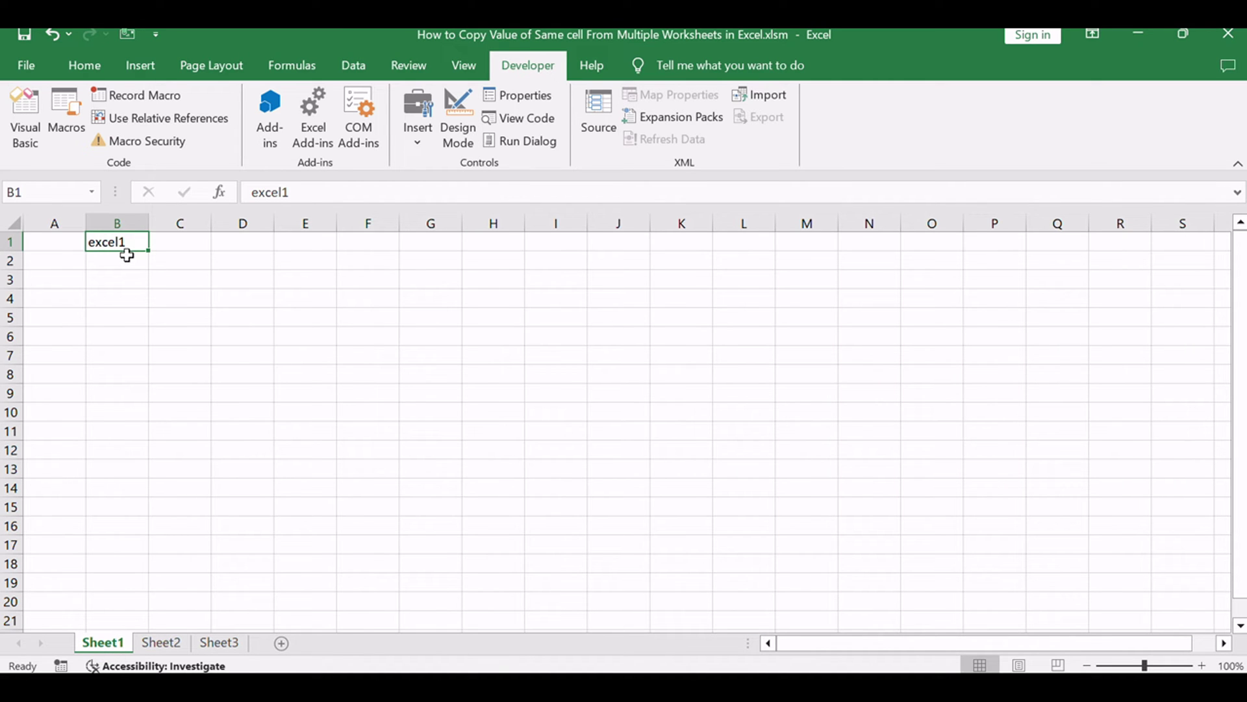
key(ctrl+c)
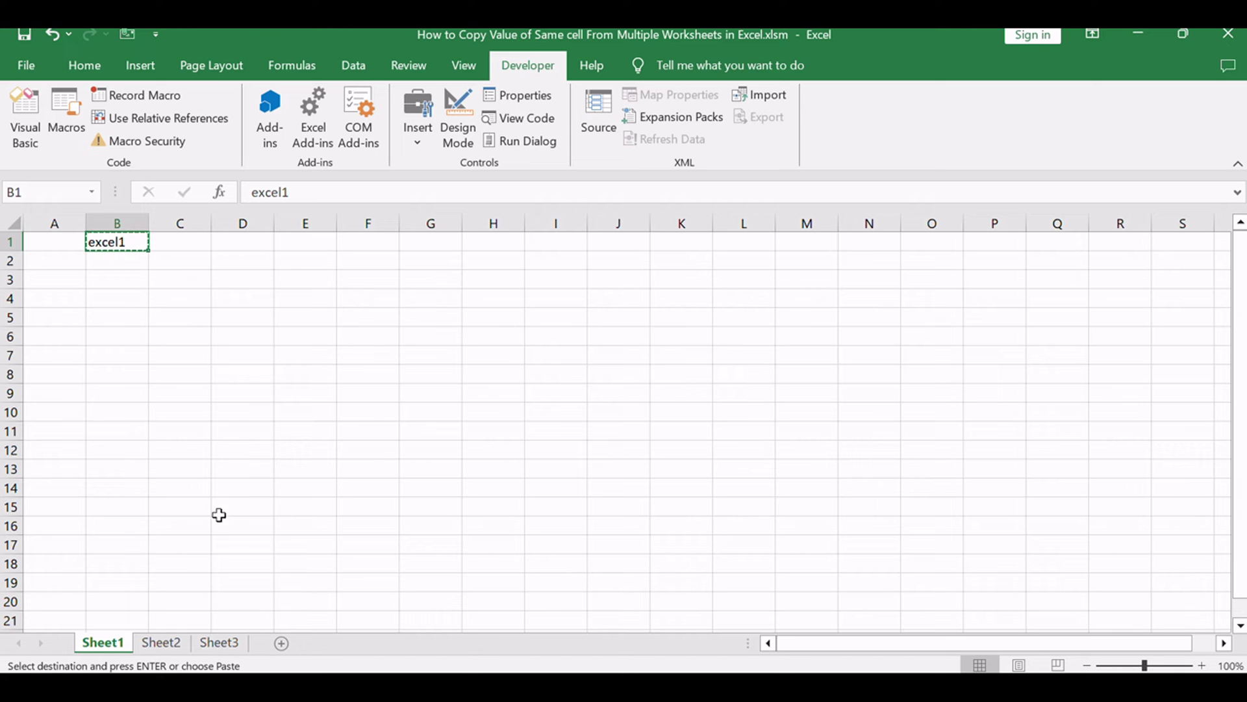
click(162, 642)
click(268, 357)
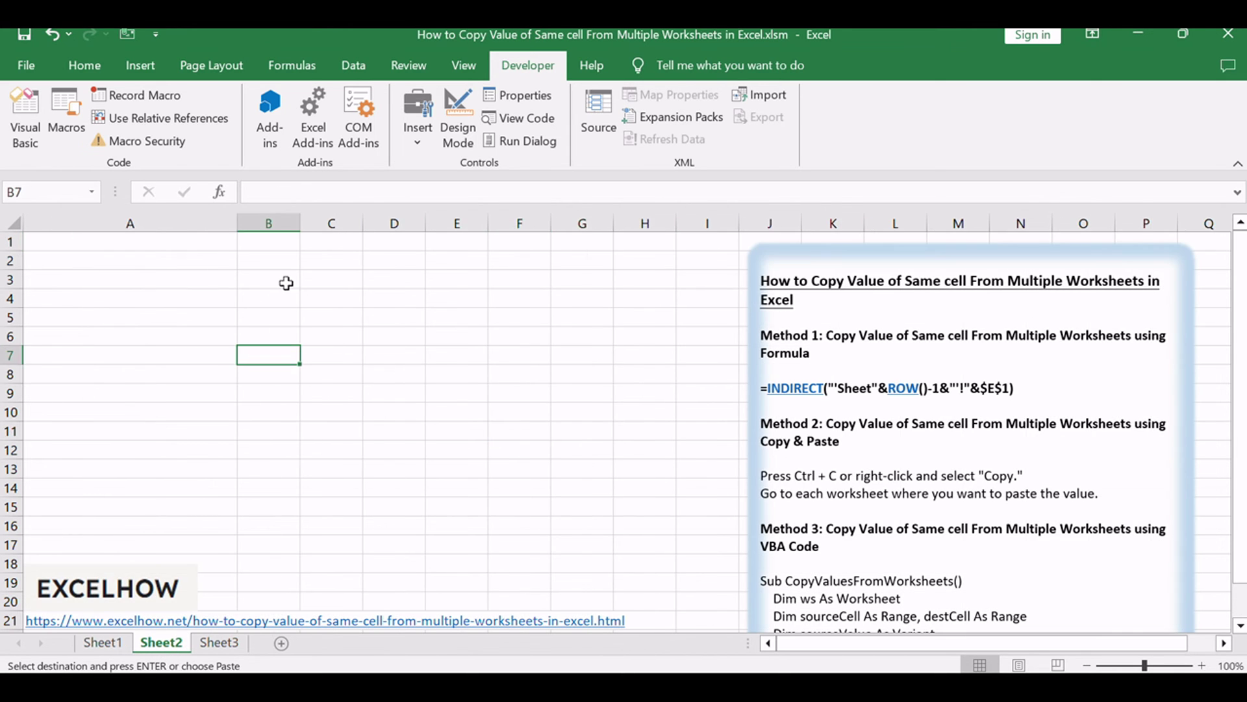
click(281, 242)
key(ctrl+v)
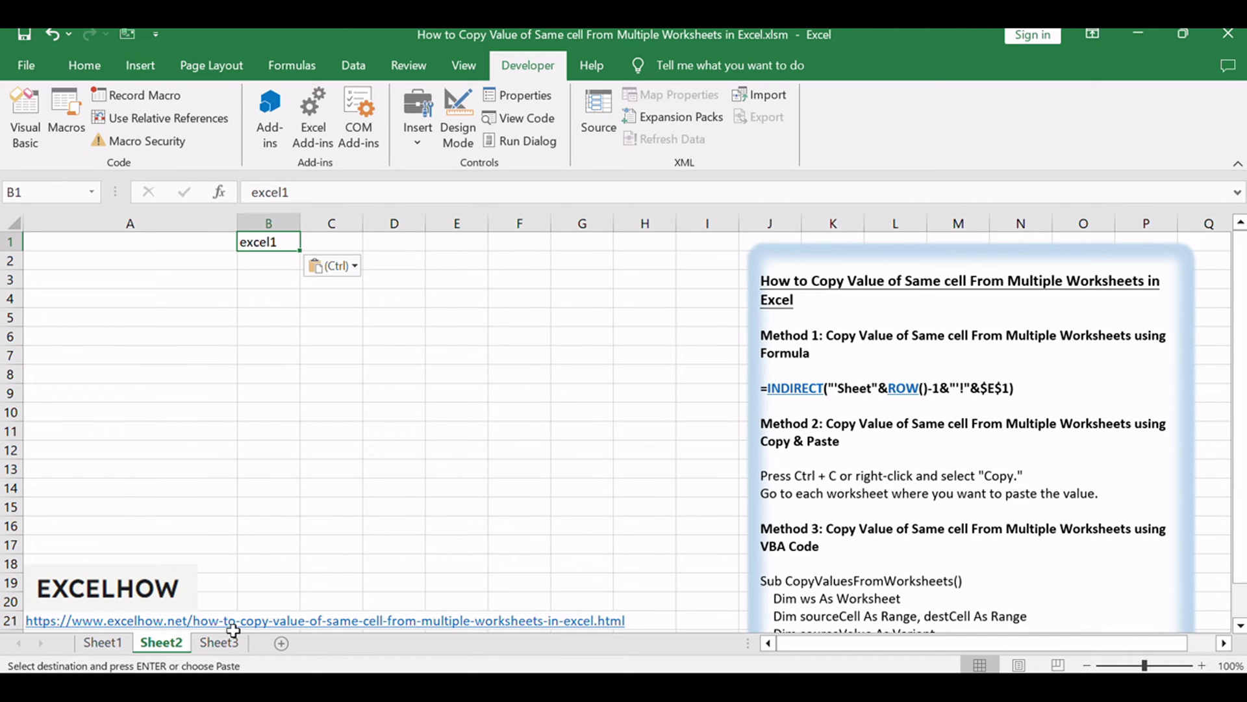
Copy excel2 from Sheet3's B1 into Sheet2's B2
click(231, 640)
click(246, 376)
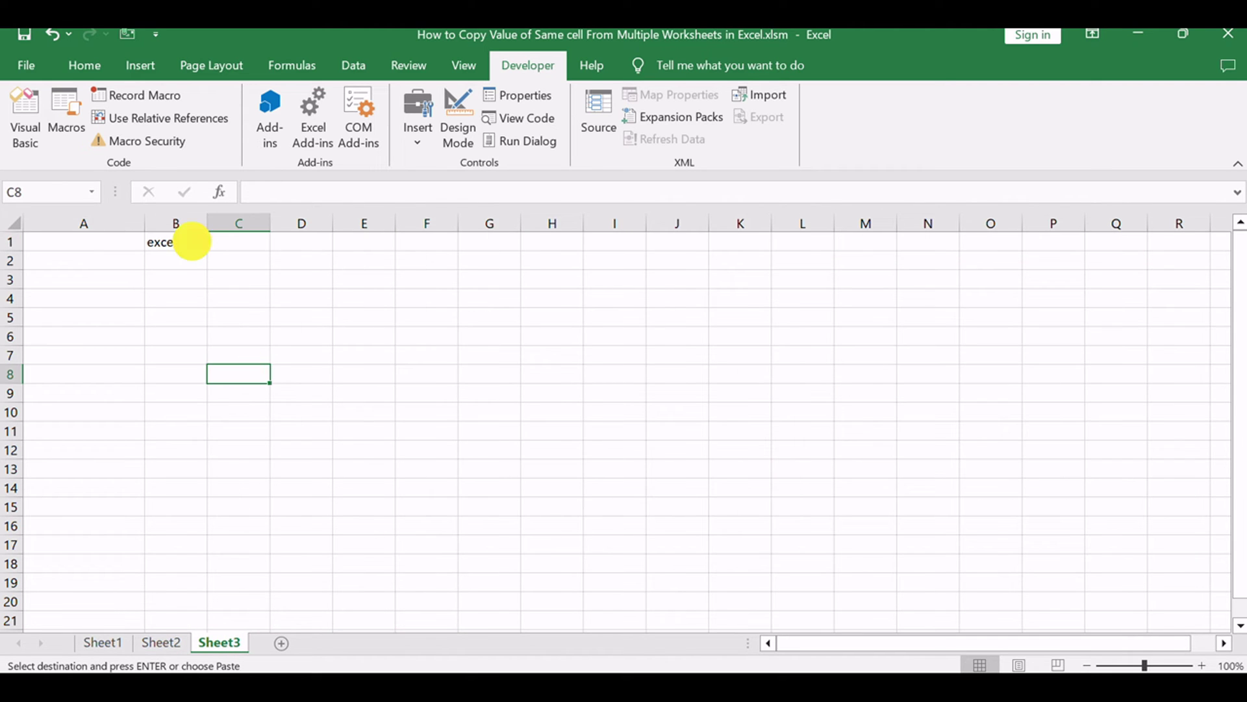
click(190, 242)
click(162, 643)
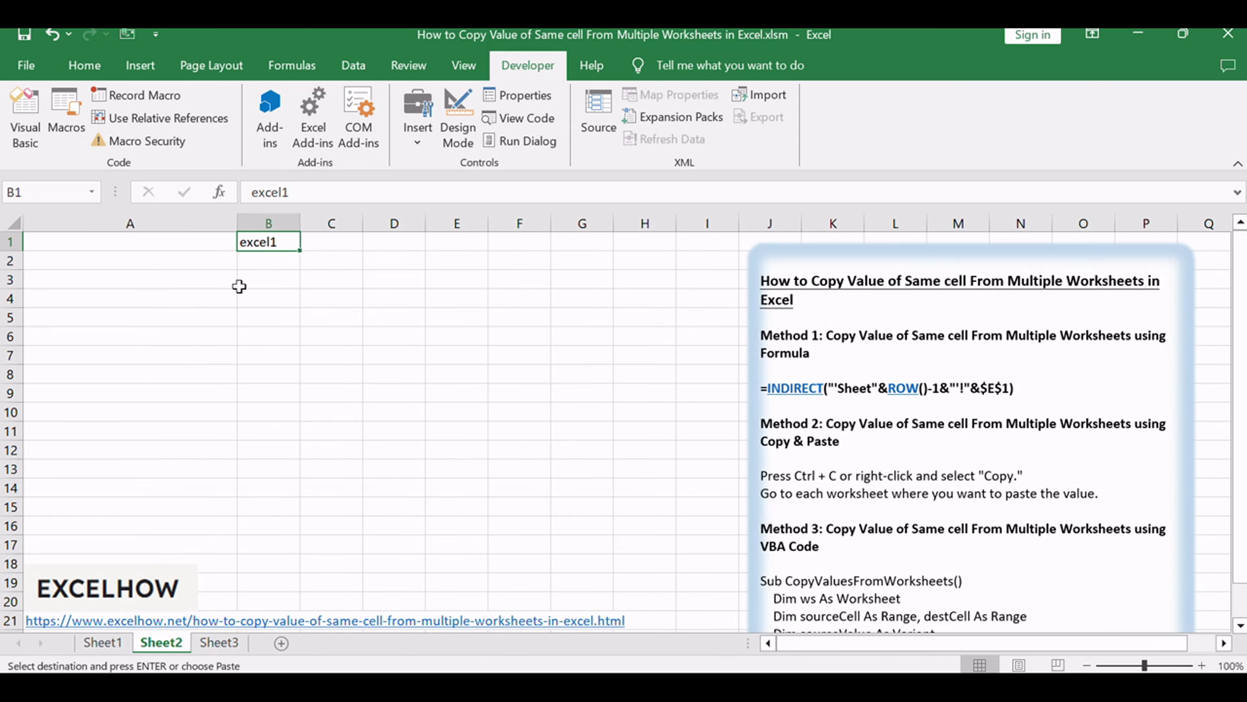
click(255, 262)
key(ctrl+v)
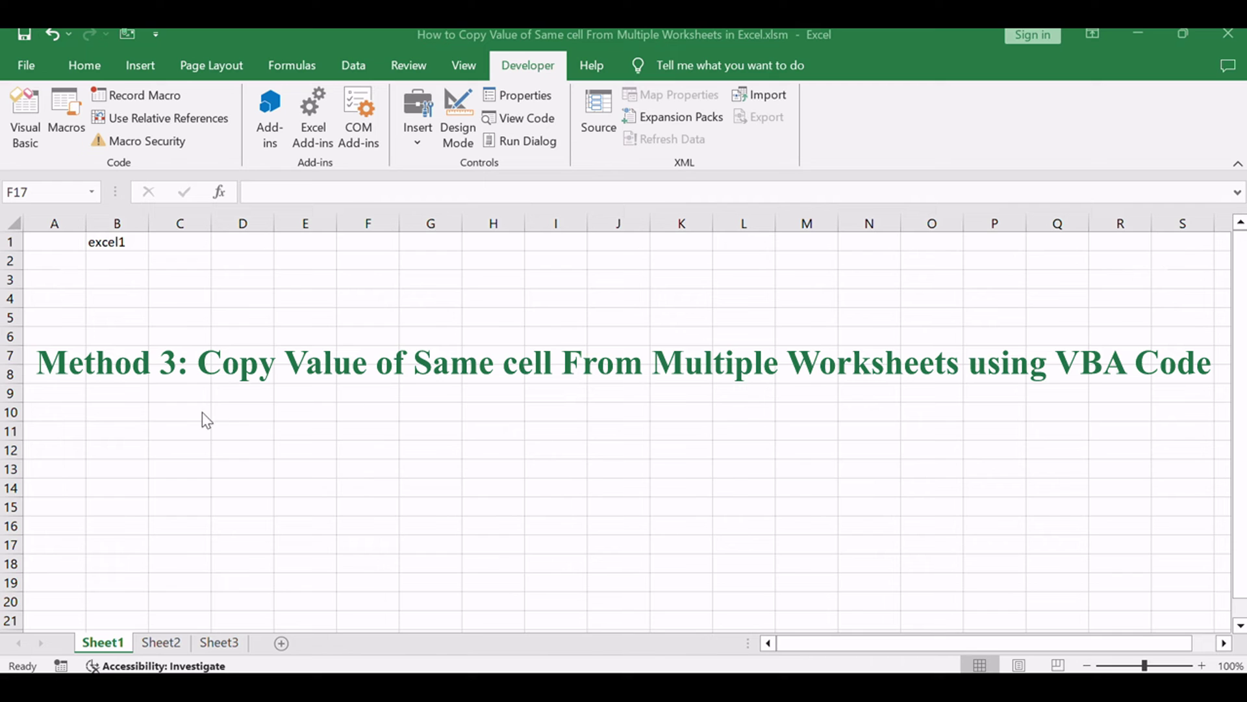
Bring up Sheet2 with excel1 and excel2, select an empty cell, and open the VBA editor
click(171, 646)
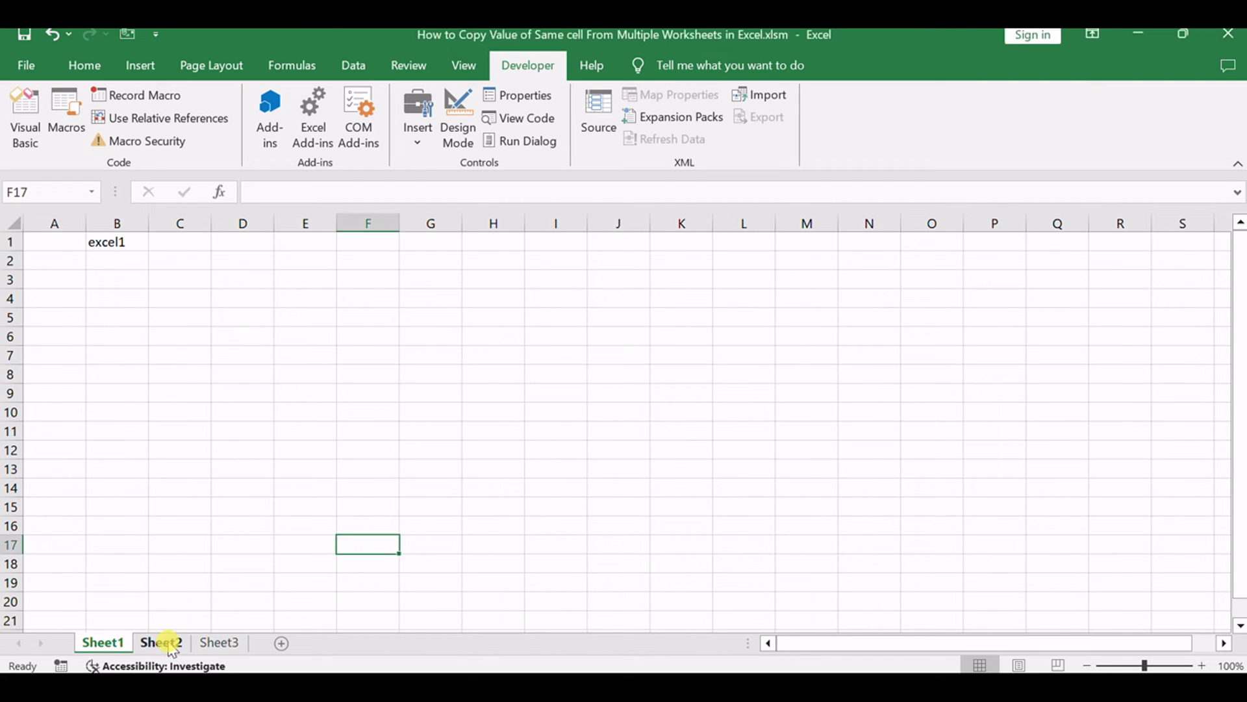
click(173, 645)
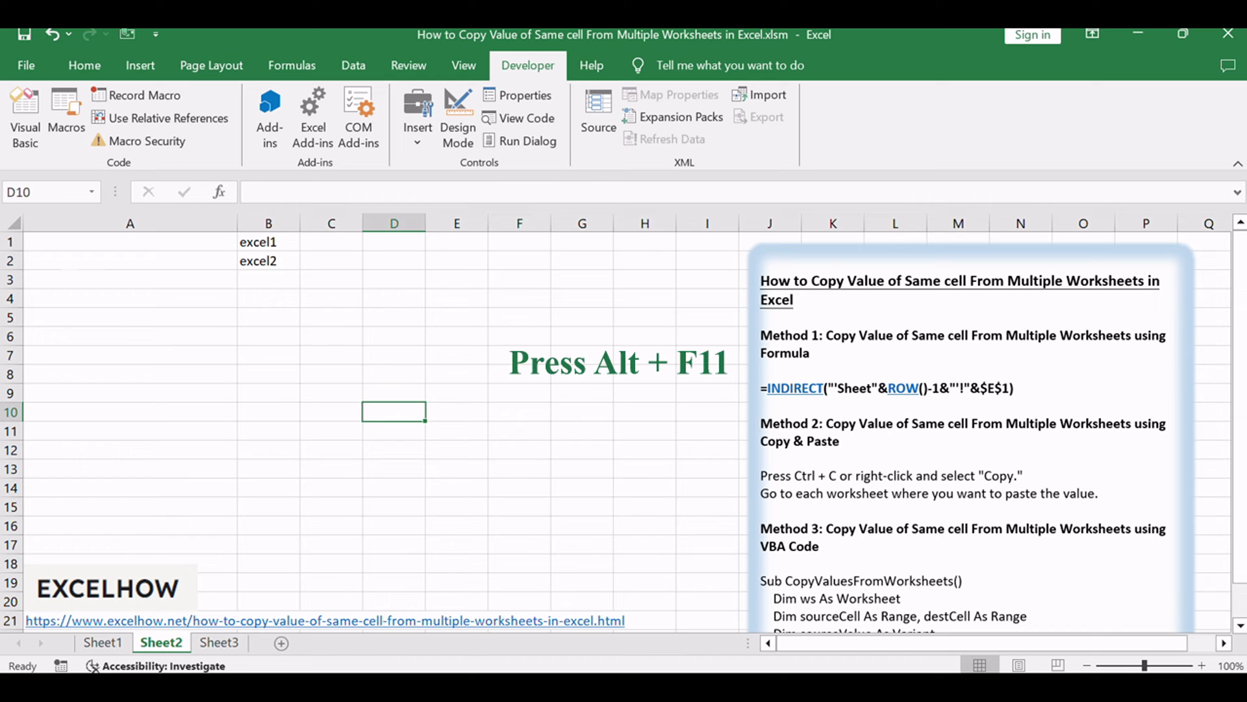
click(850, 459)
click(430, 426)
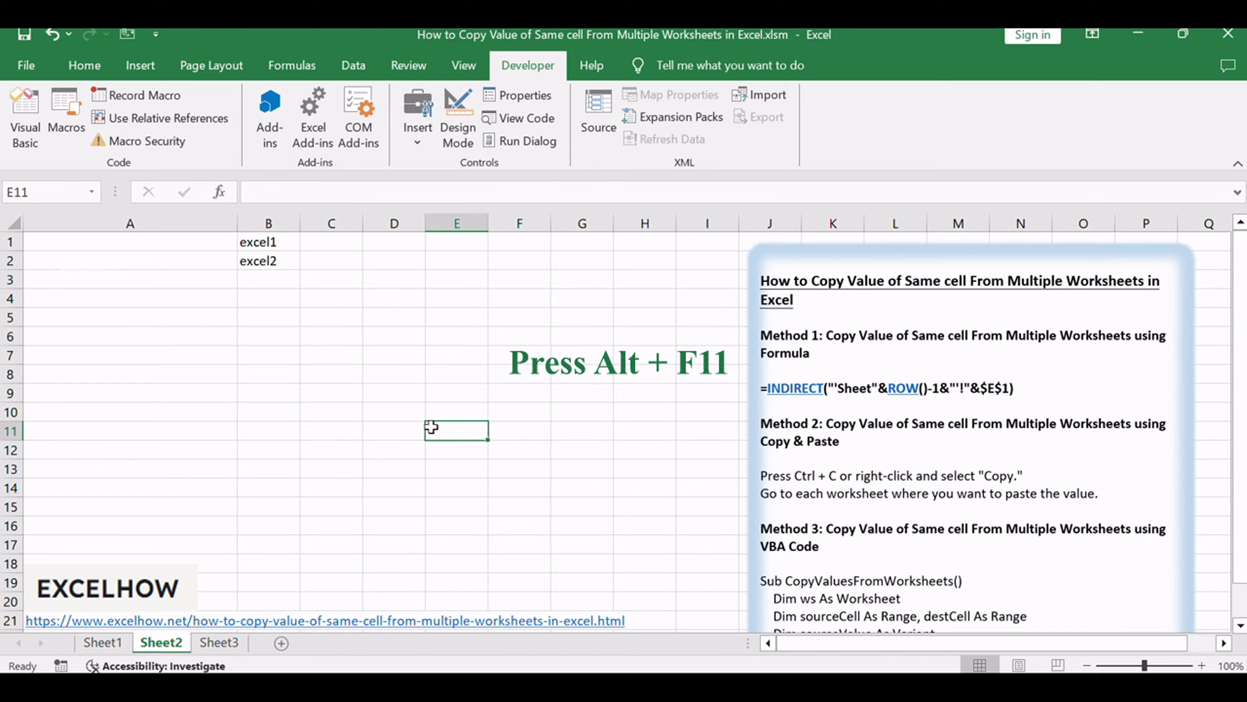
key(alt+F11)
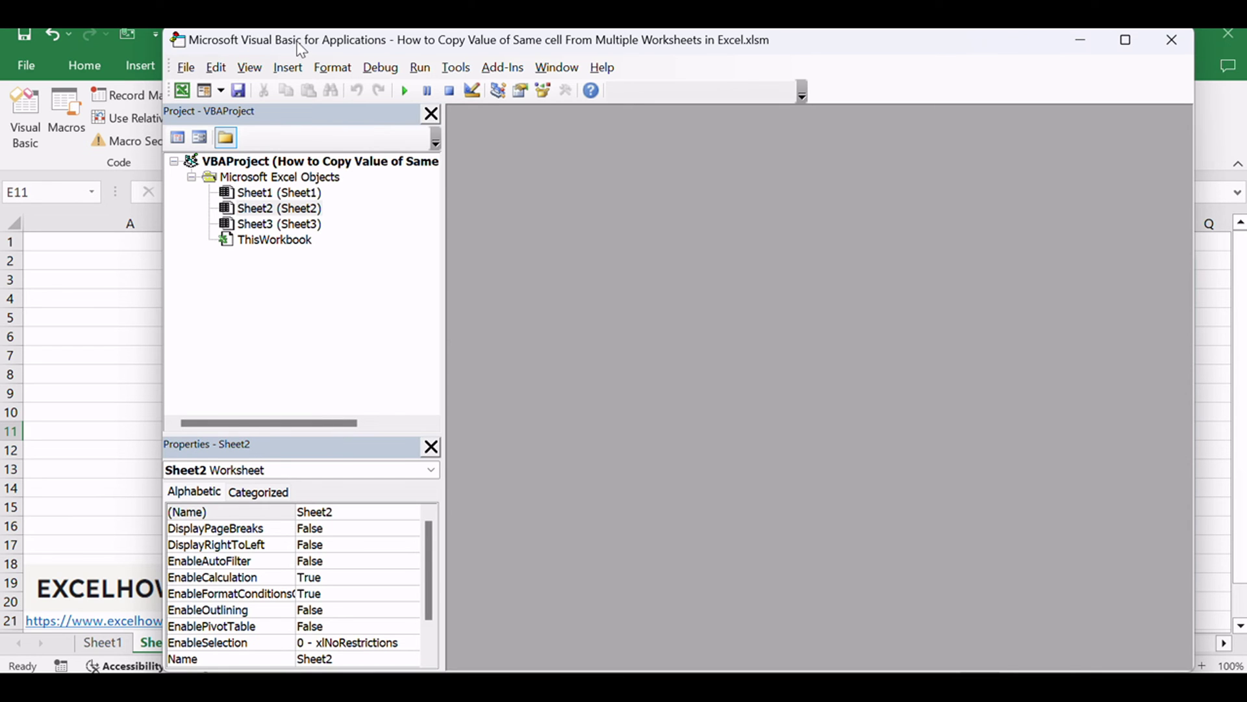
Insert a new module and paste in the CopyValuesFromWorksheets macro code
click(289, 68)
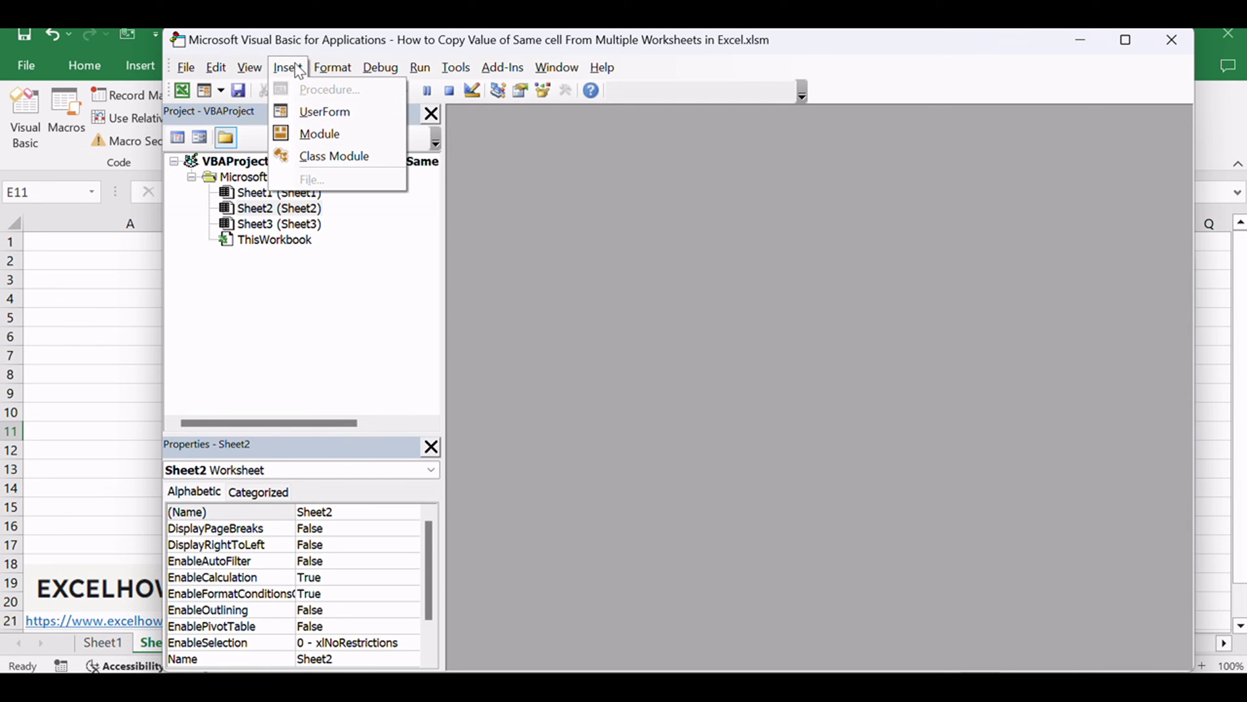
click(342, 132)
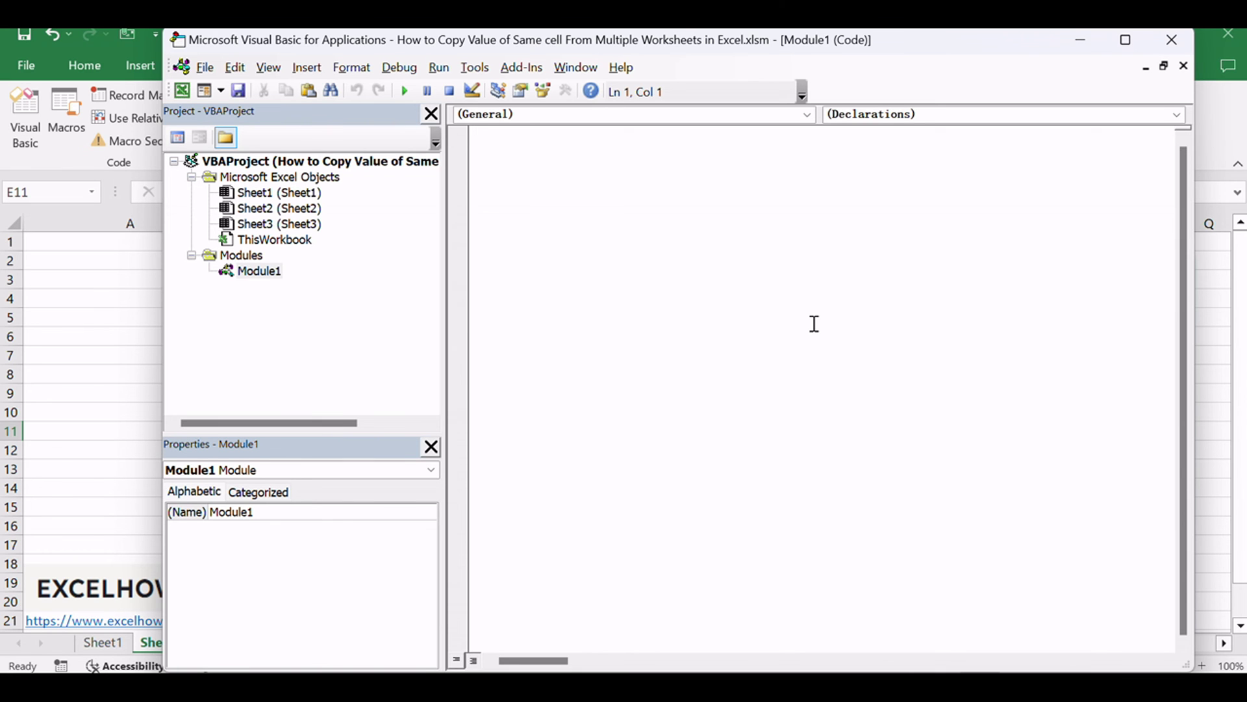
key(ctrl+v)
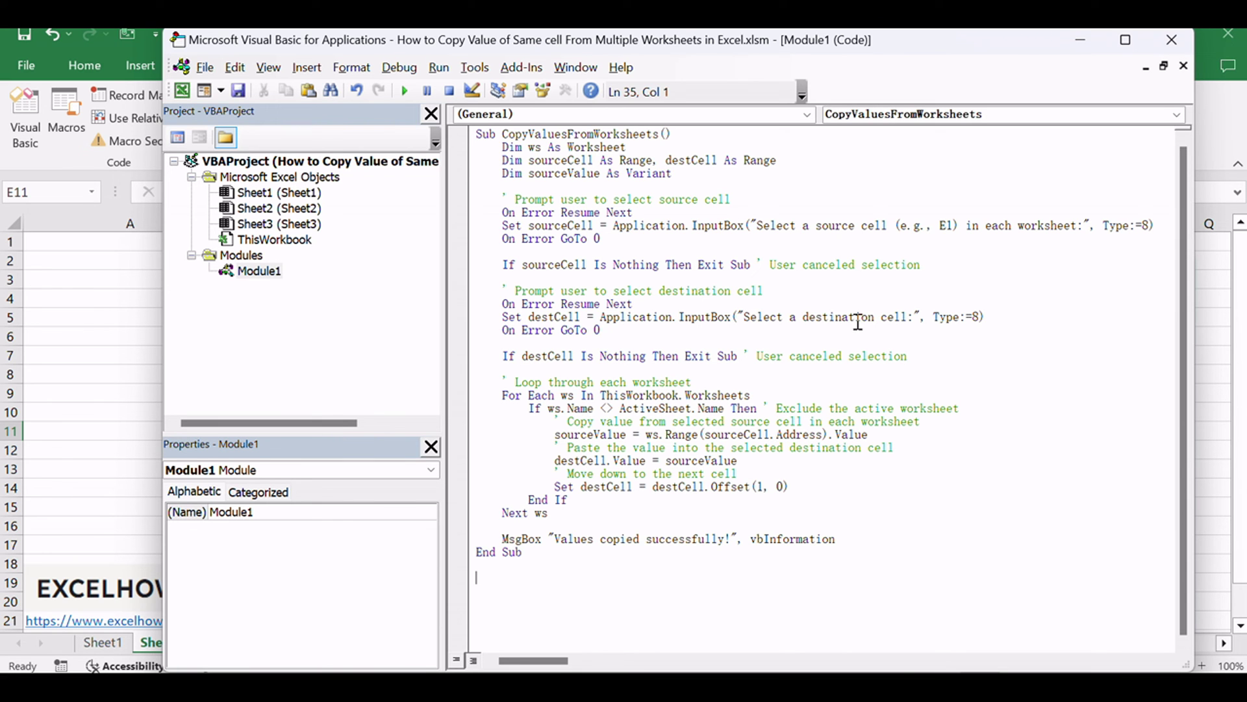
double_click(616, 136)
click(587, 134)
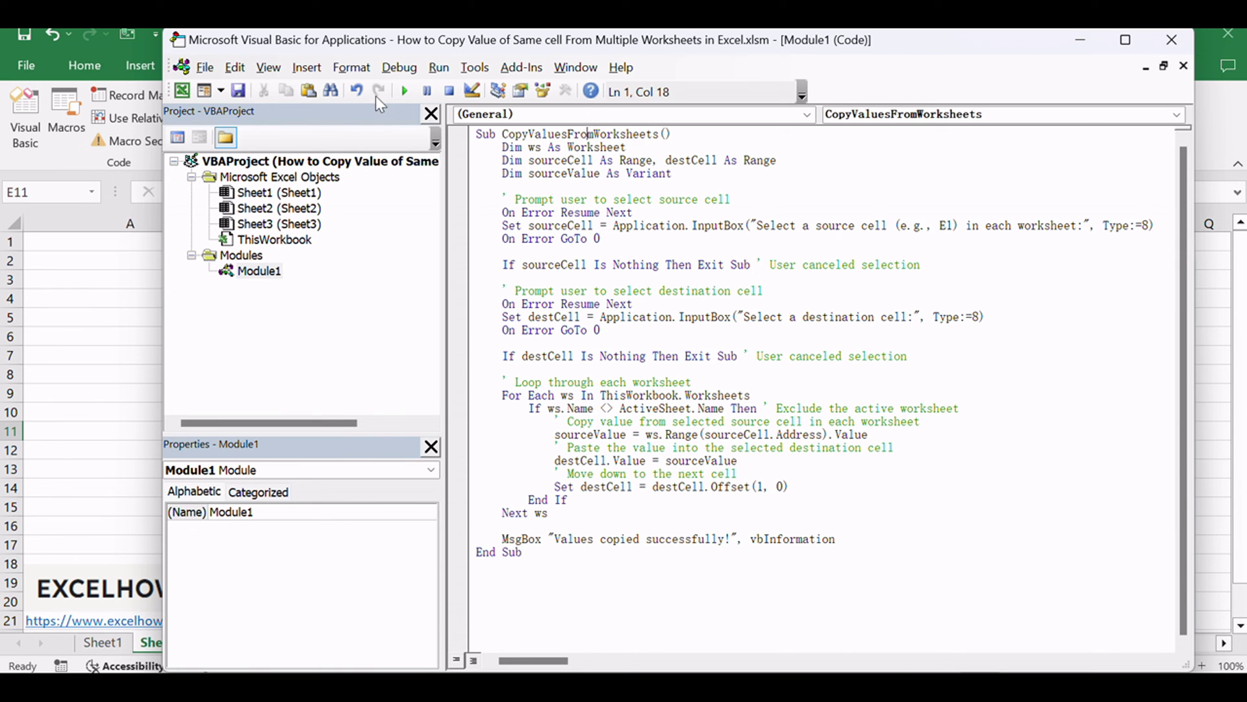
Save the workbook with the macro and close the VBA editor
click(239, 91)
click(1170, 51)
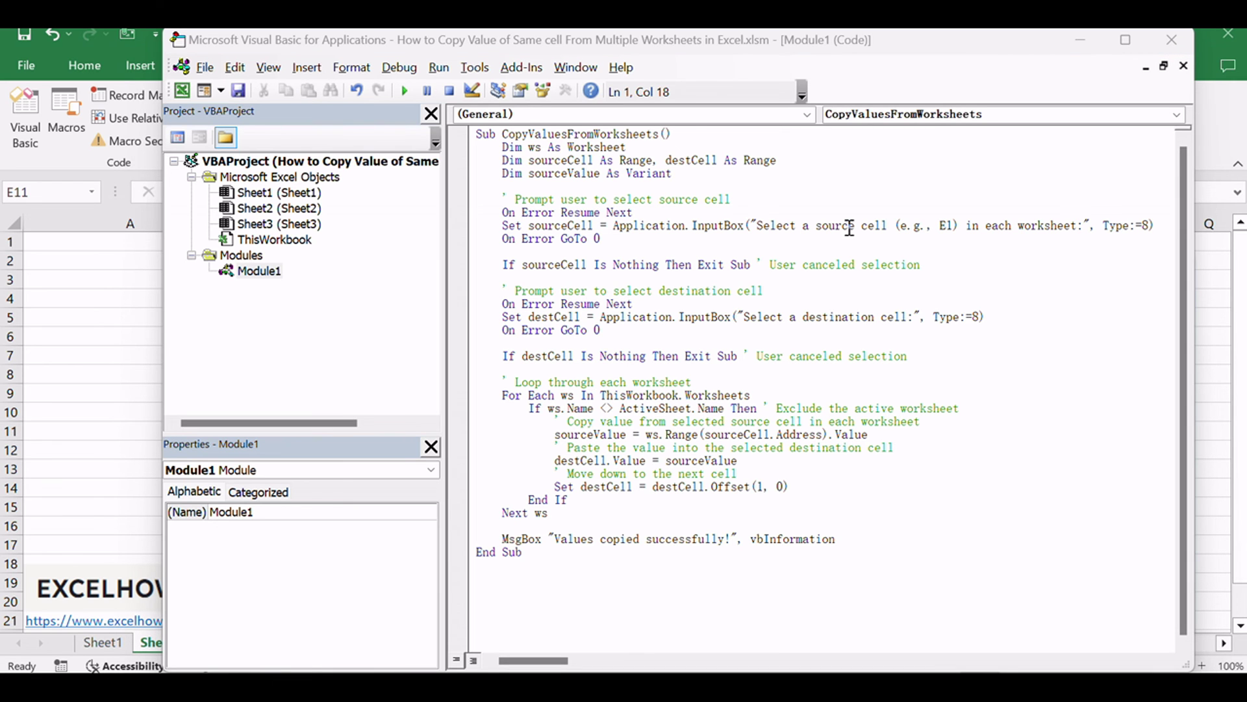
click(748, 265)
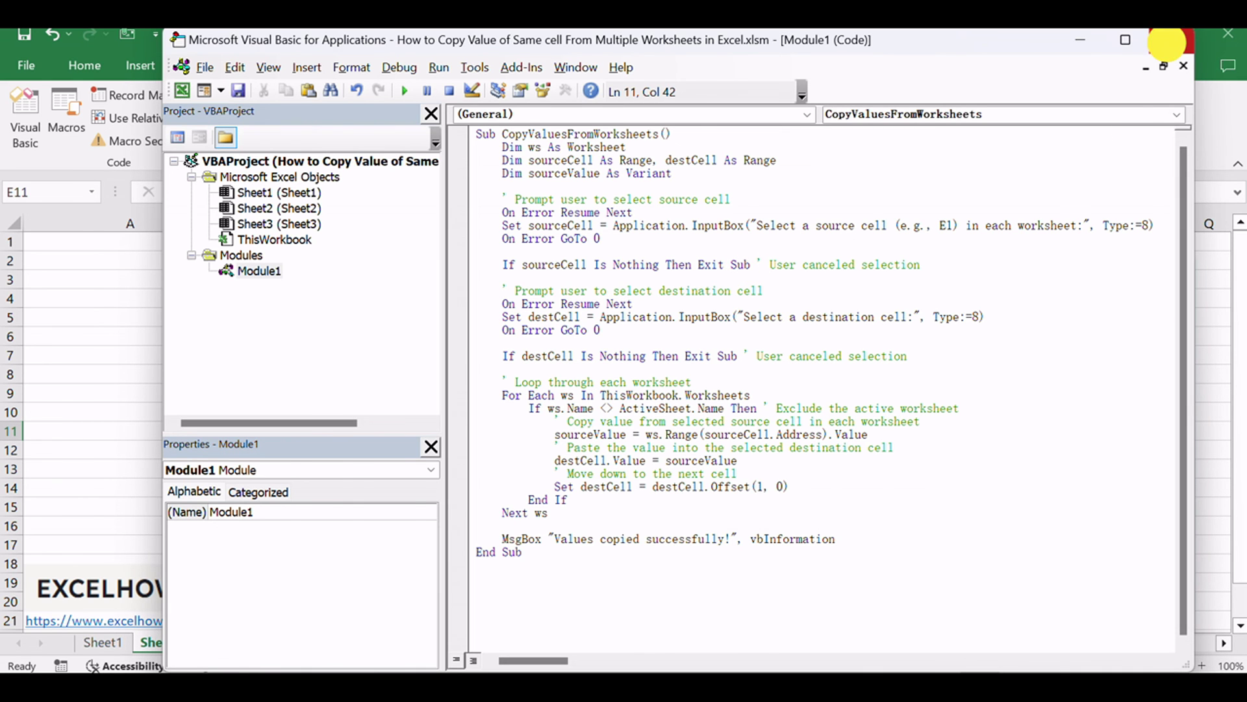
click(1168, 41)
click(389, 412)
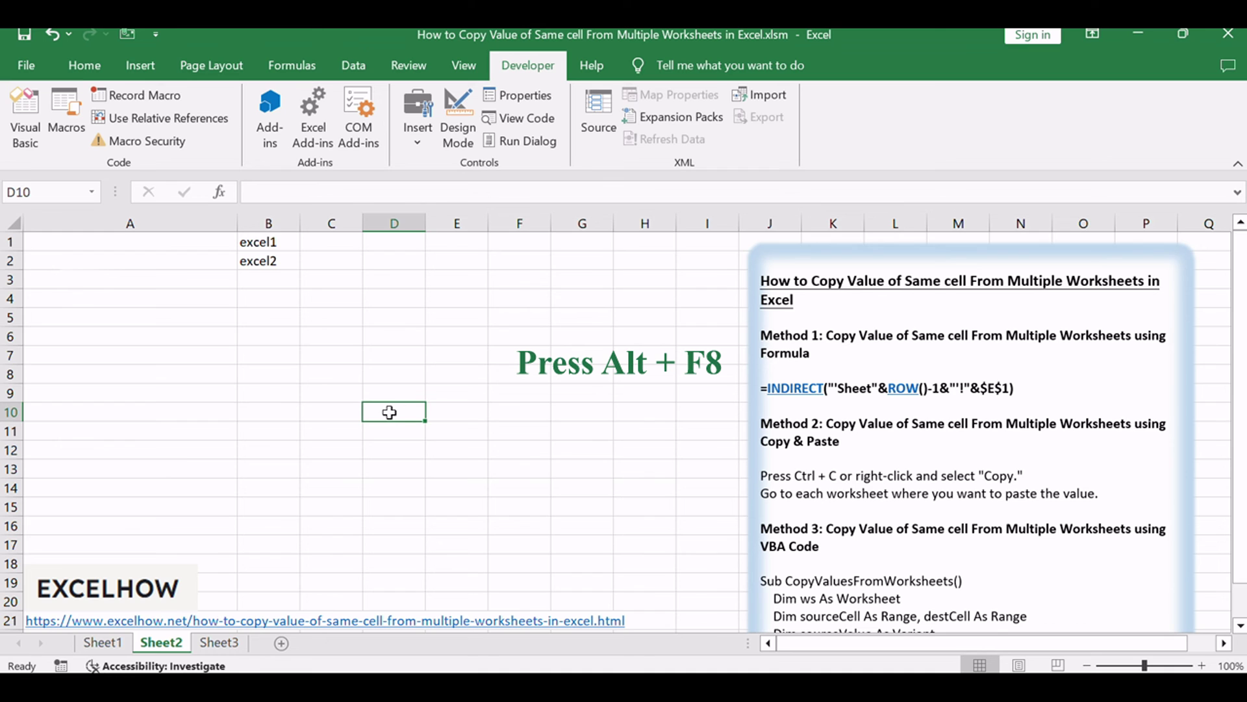
Run the CopyValuesFromWorksheets macro from the Alt+F8 macro list
key(alt+F8)
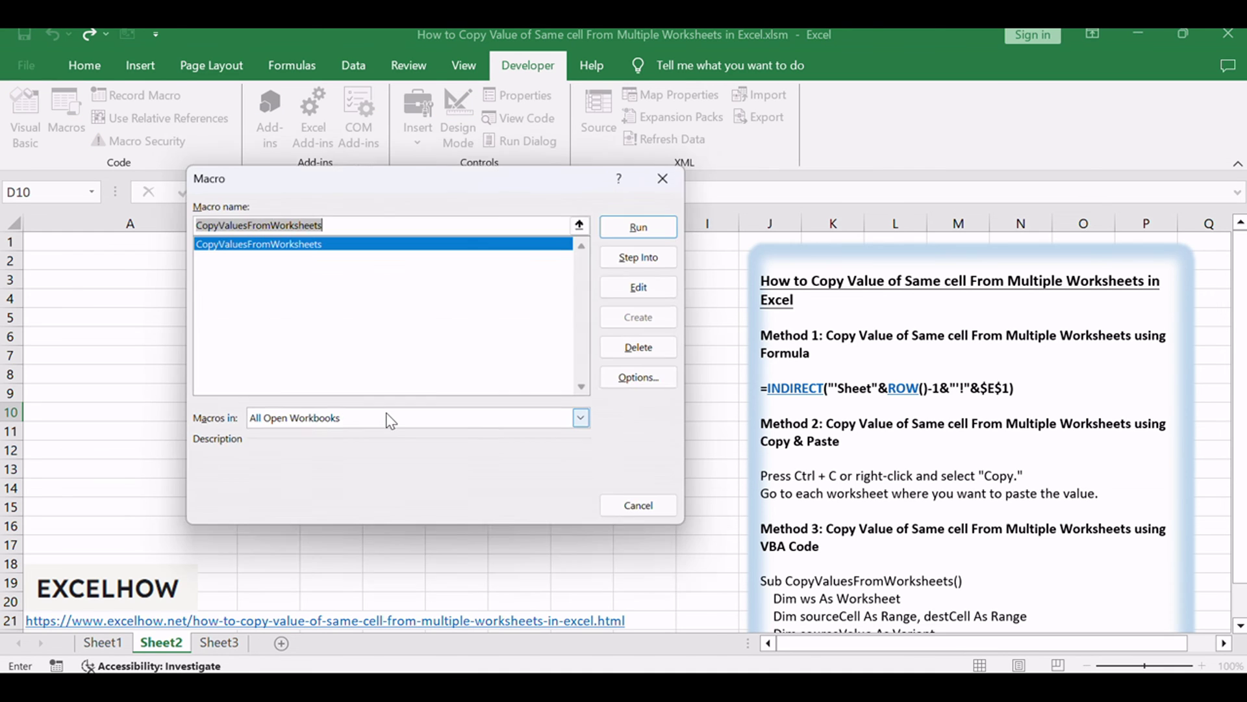
drag(249, 172, 286, 210)
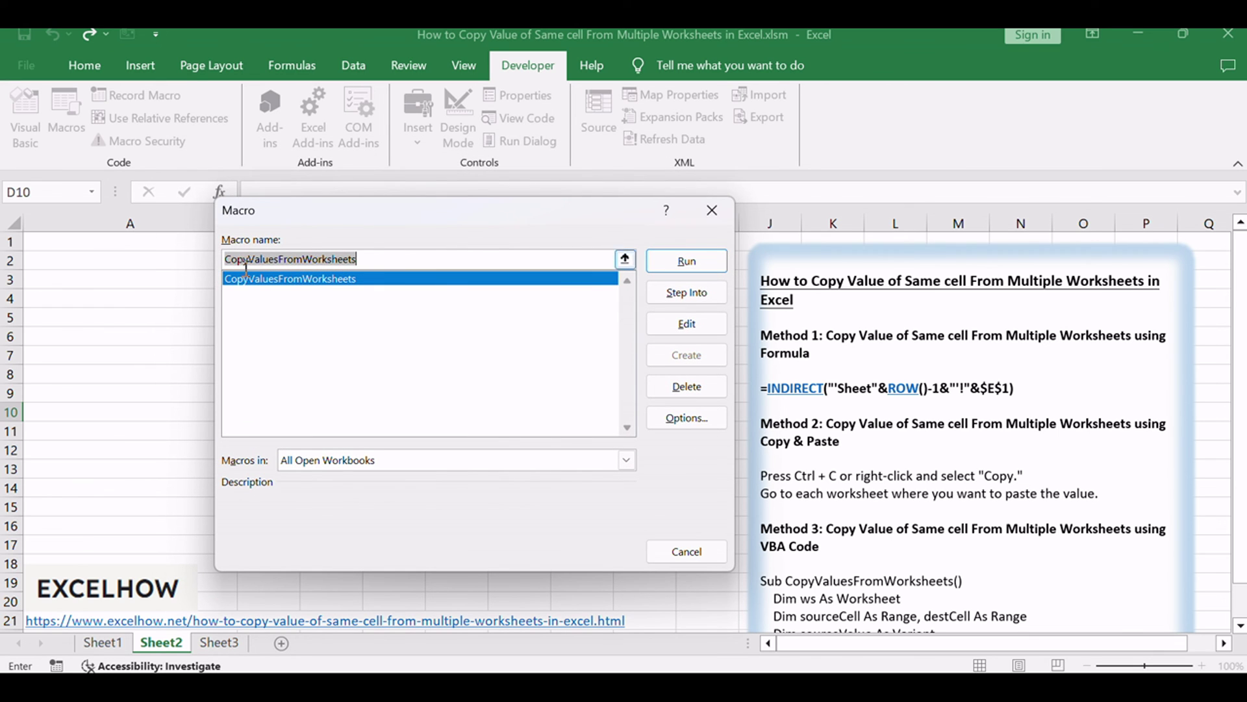
click(253, 288)
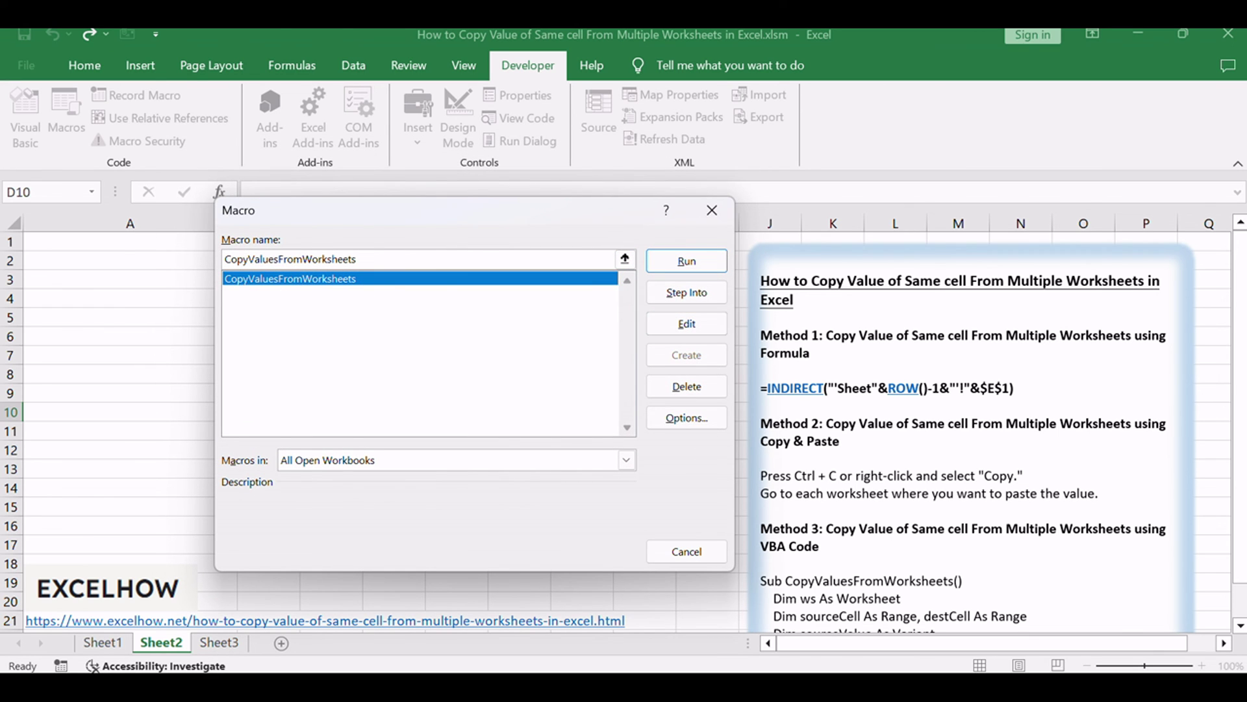
key(Return)
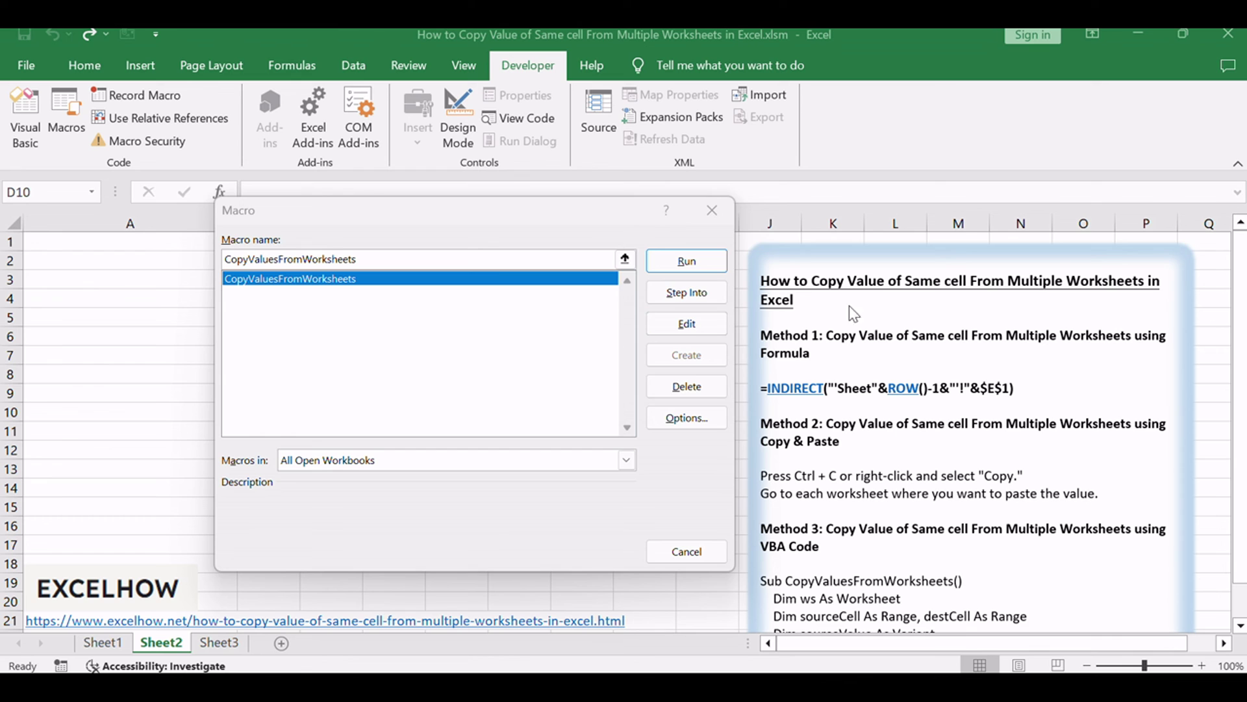
click(682, 262)
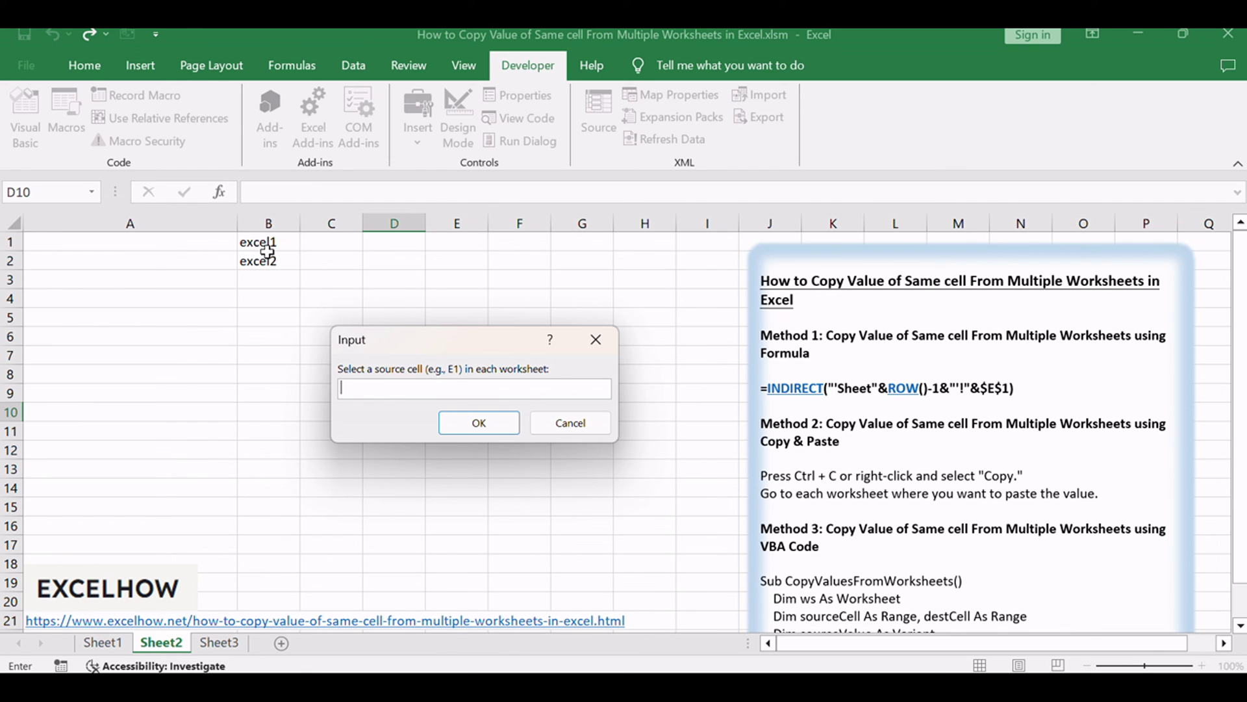
Give the macro B1 as source and D1 as destination, then check excel1 and excel2 in D1:D2
click(332, 243)
click(272, 242)
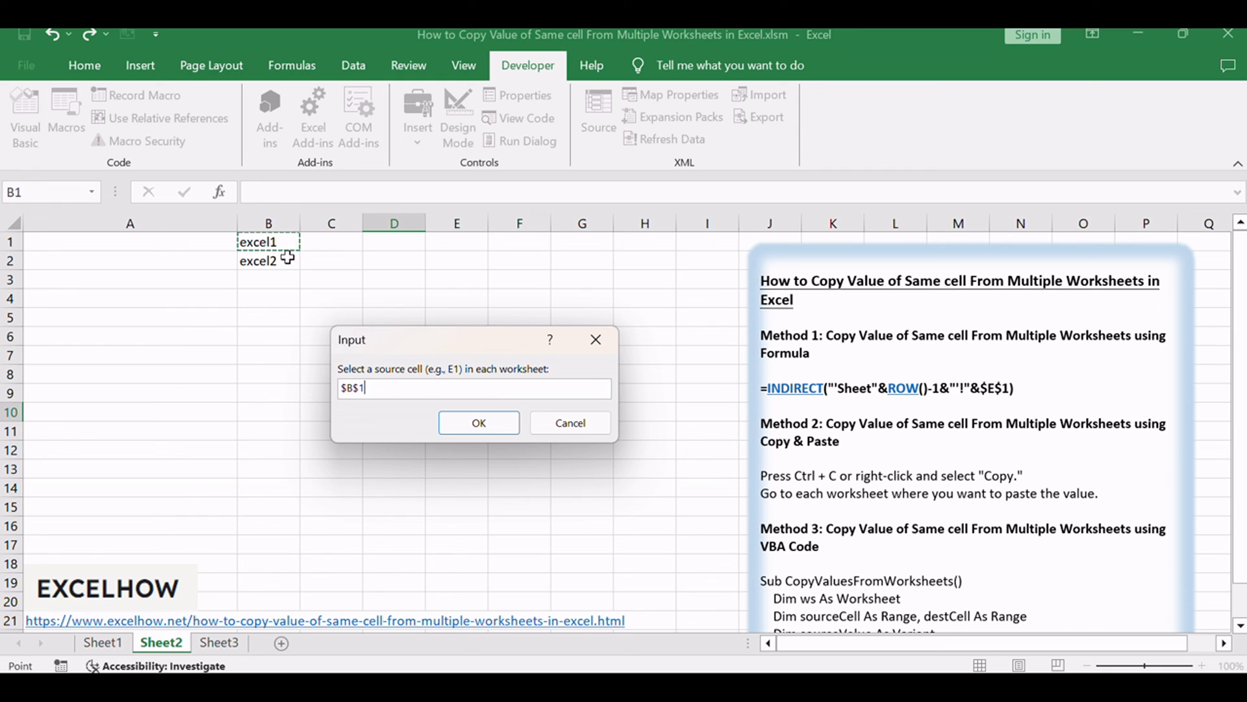
click(478, 423)
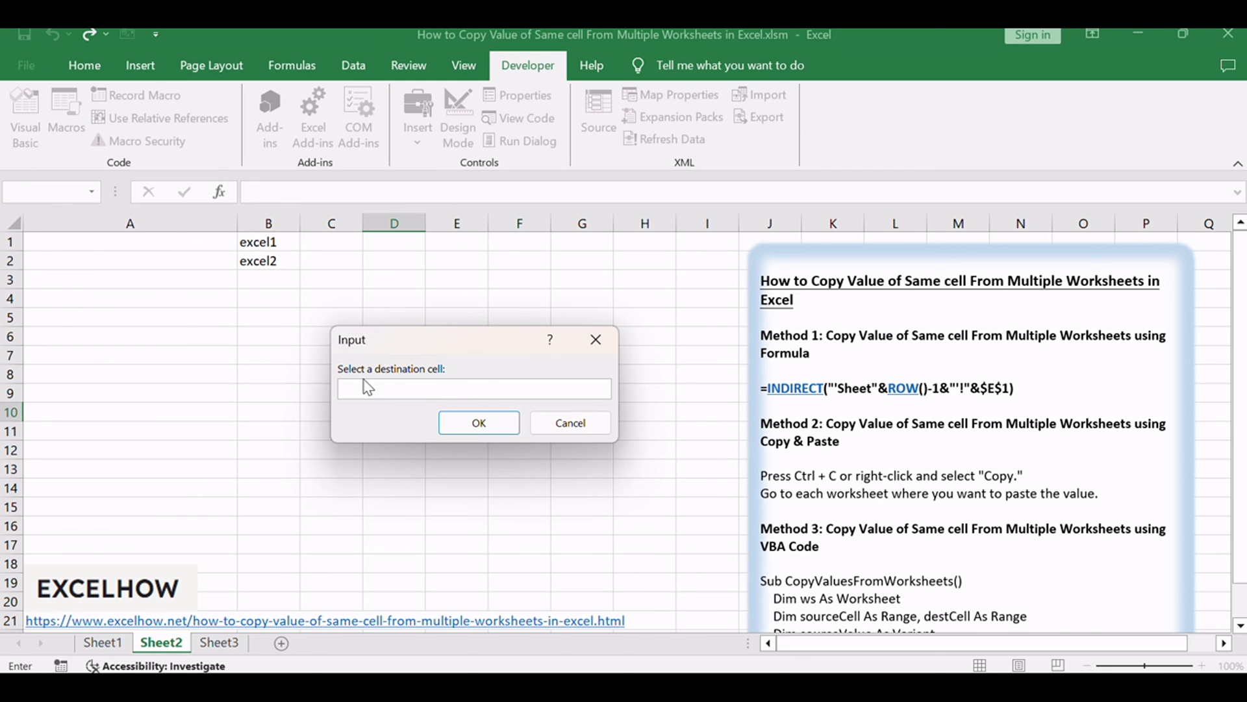
click(406, 244)
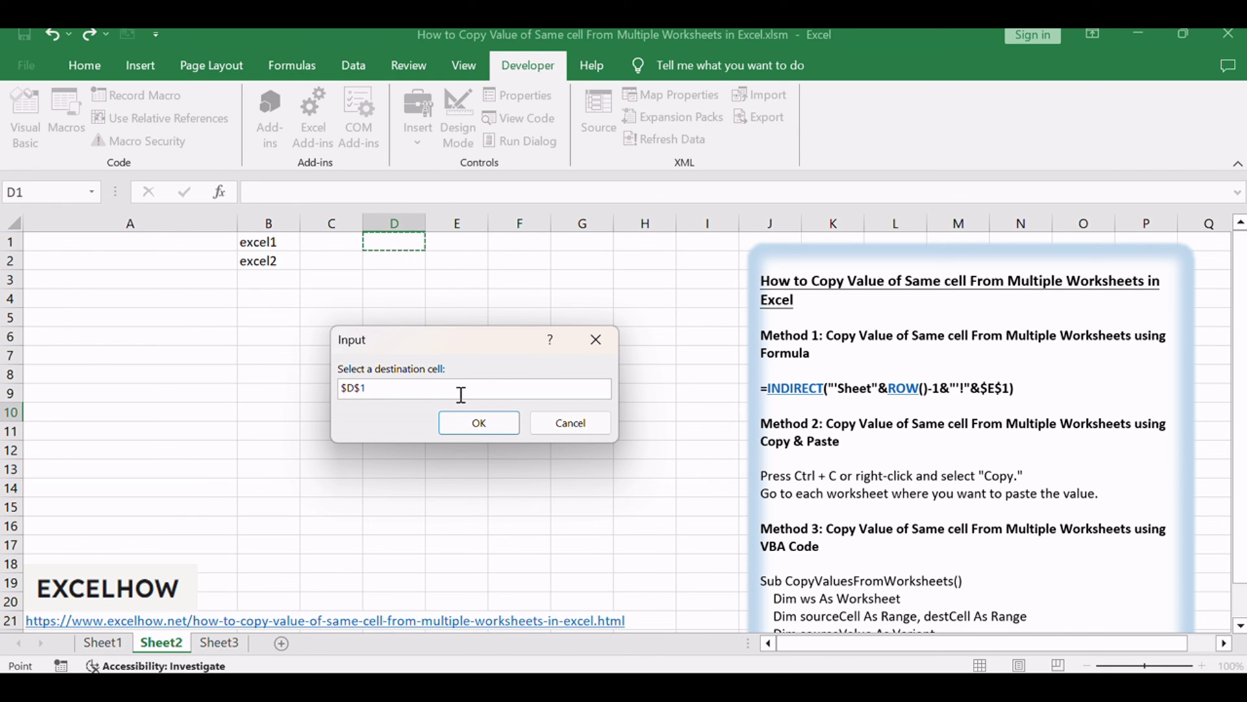
click(475, 423)
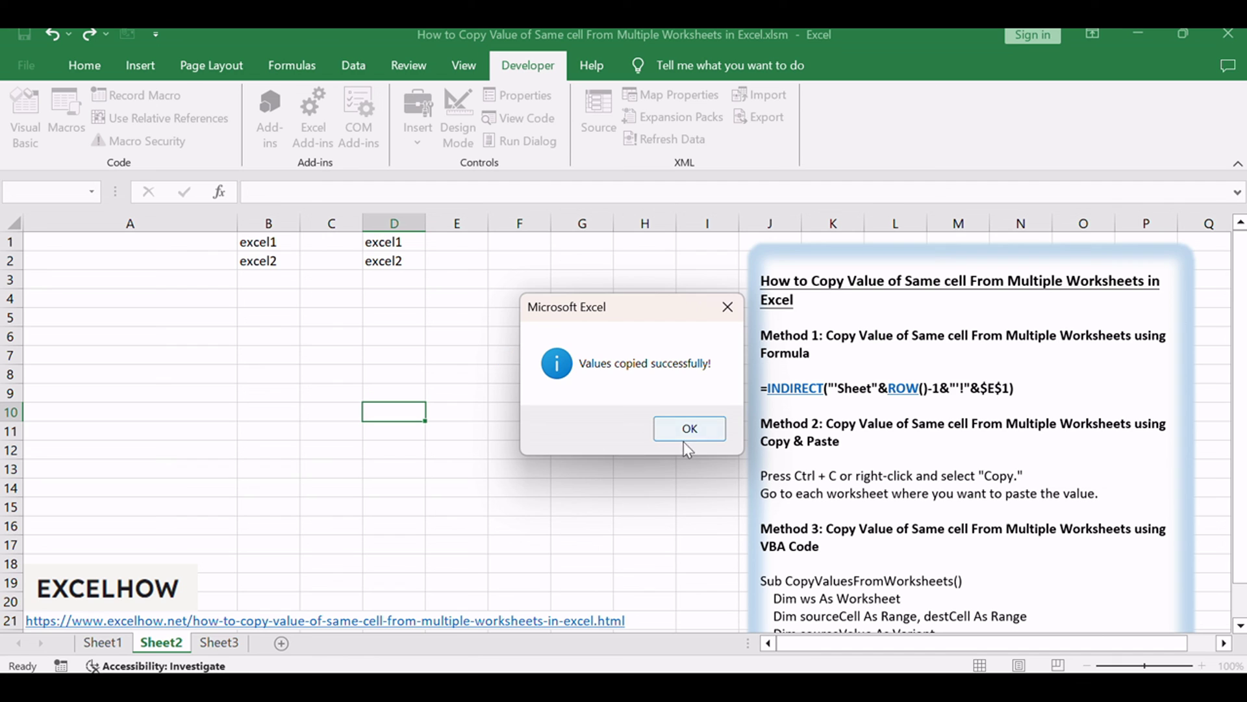
click(700, 430)
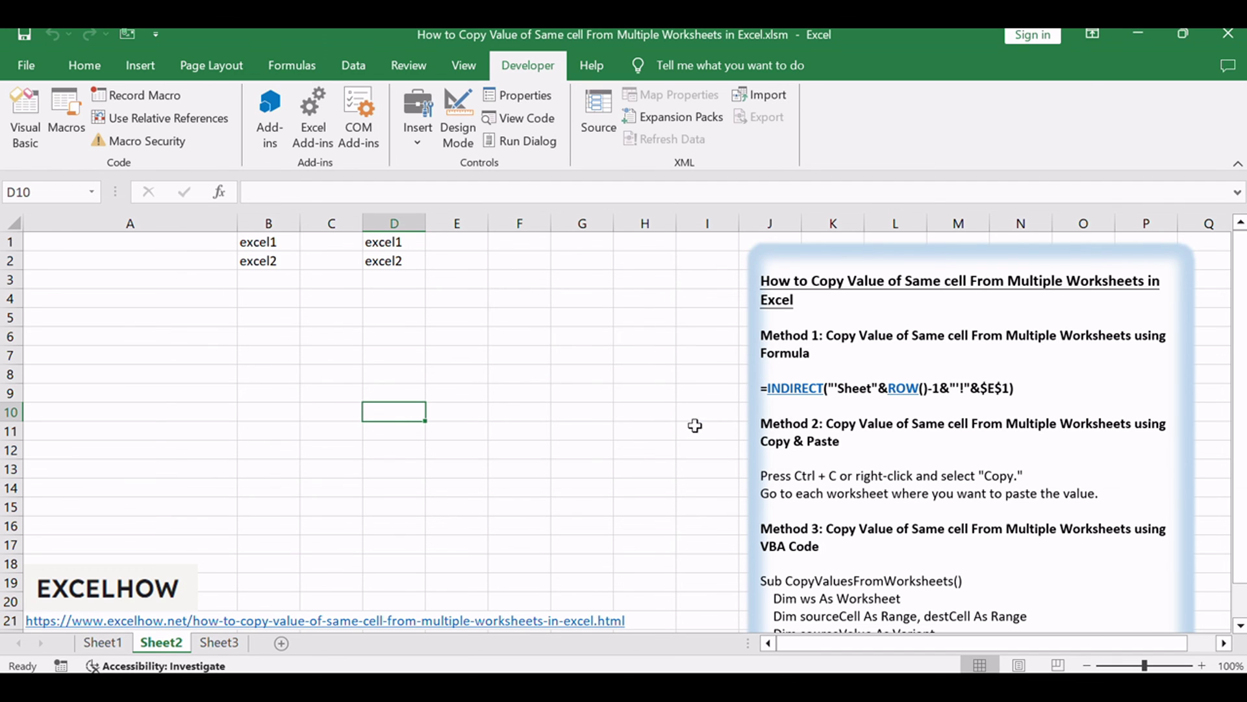
click(408, 243)
click(410, 260)
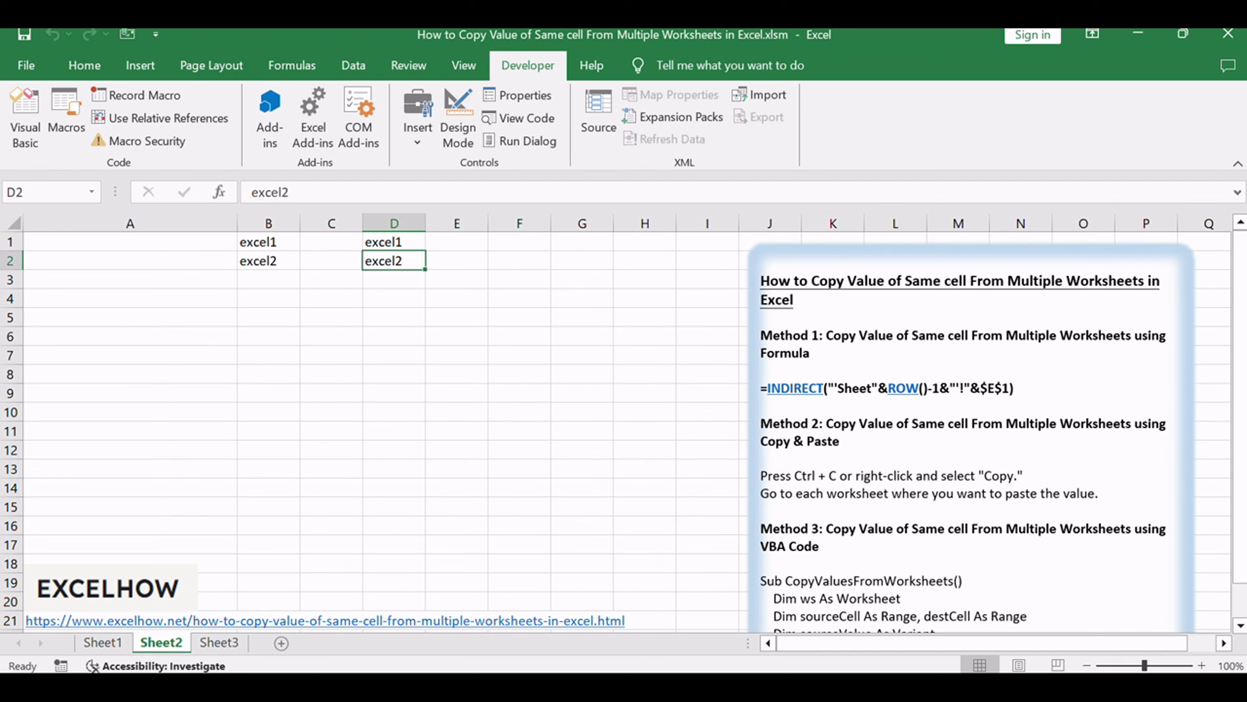
key(alt+F11)
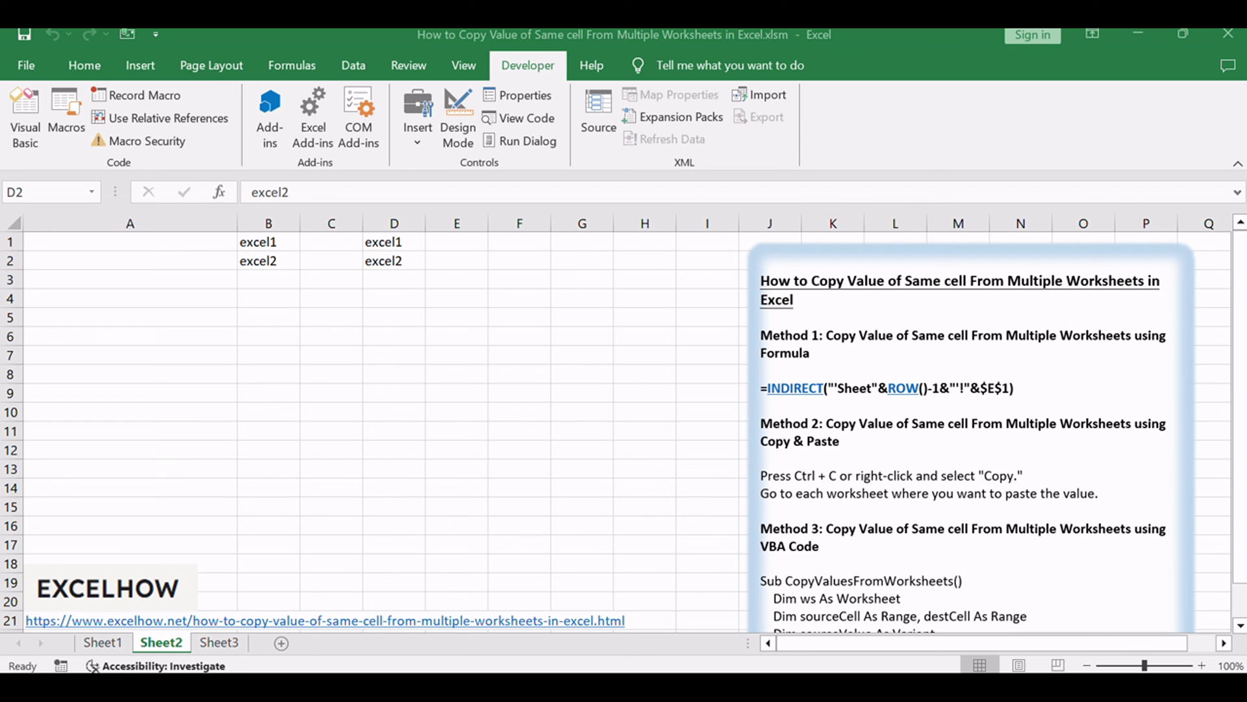